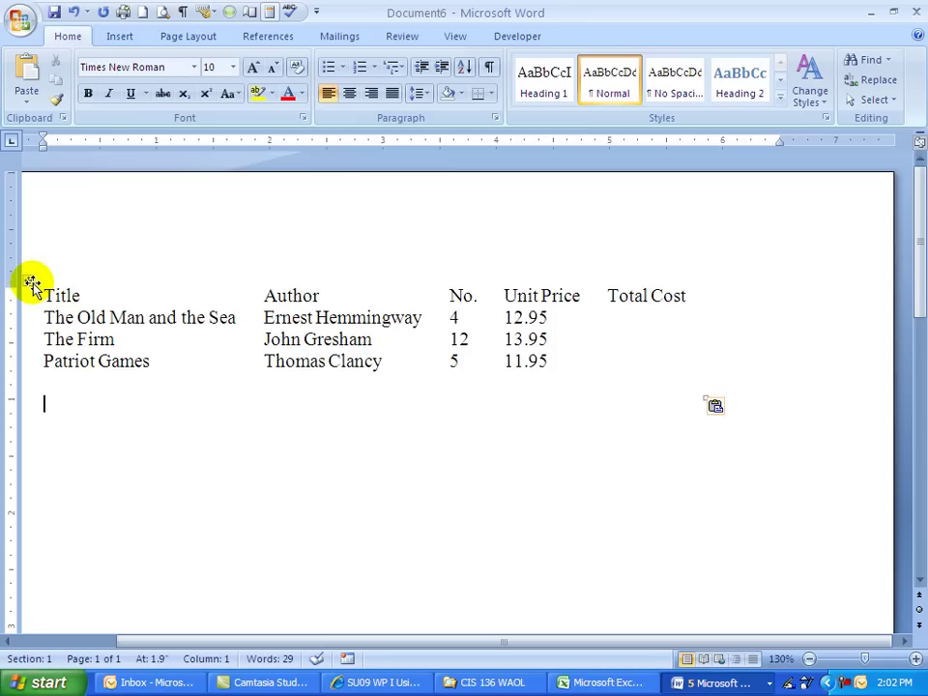
Turn on View Gridlines so every cell boundary of the book orders table shows.
click(29, 282)
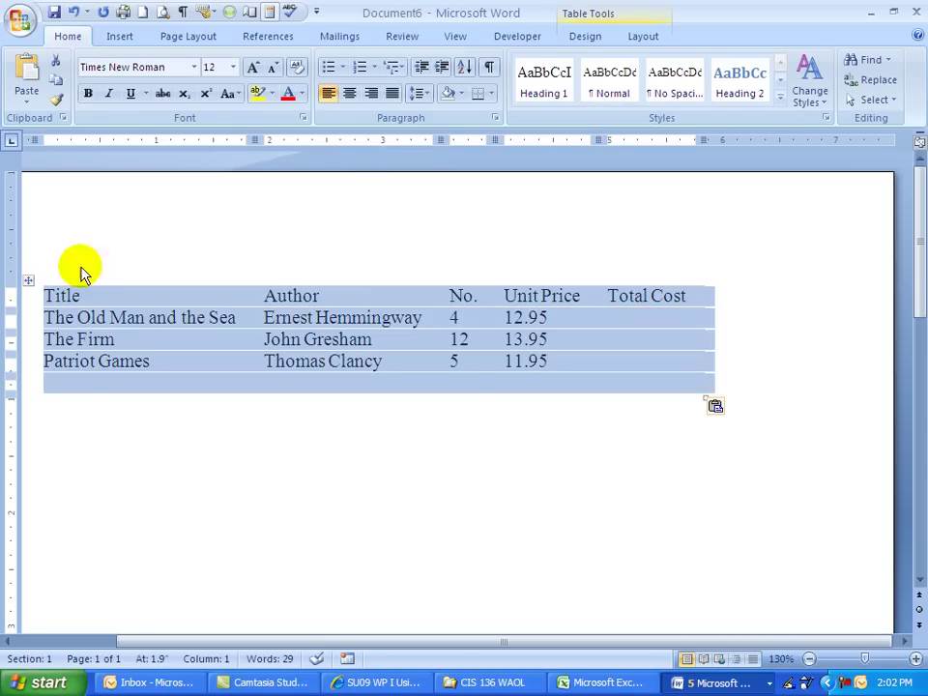
click(642, 38)
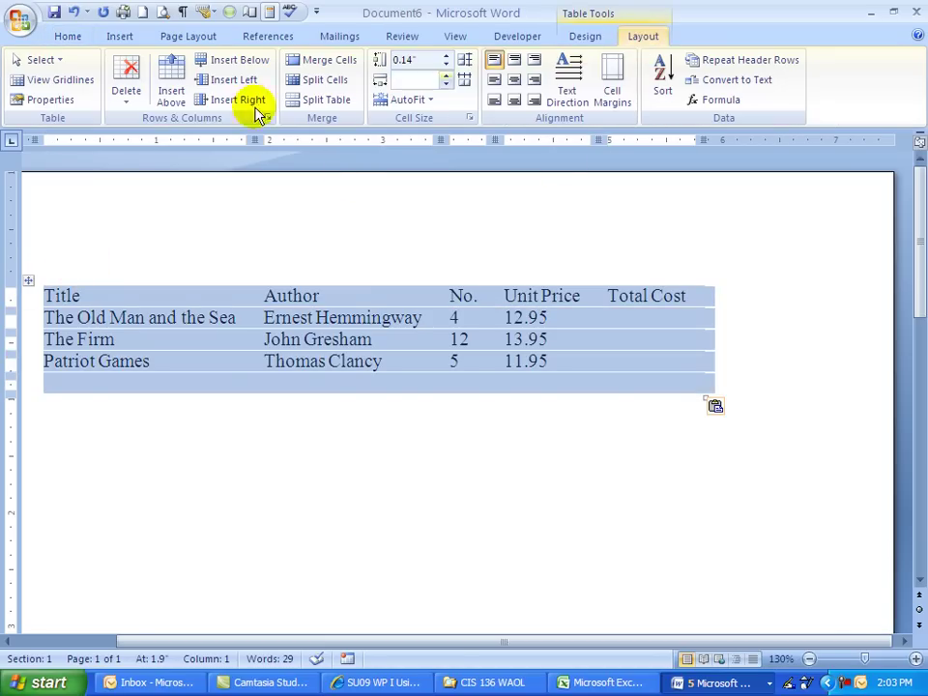
click(60, 81)
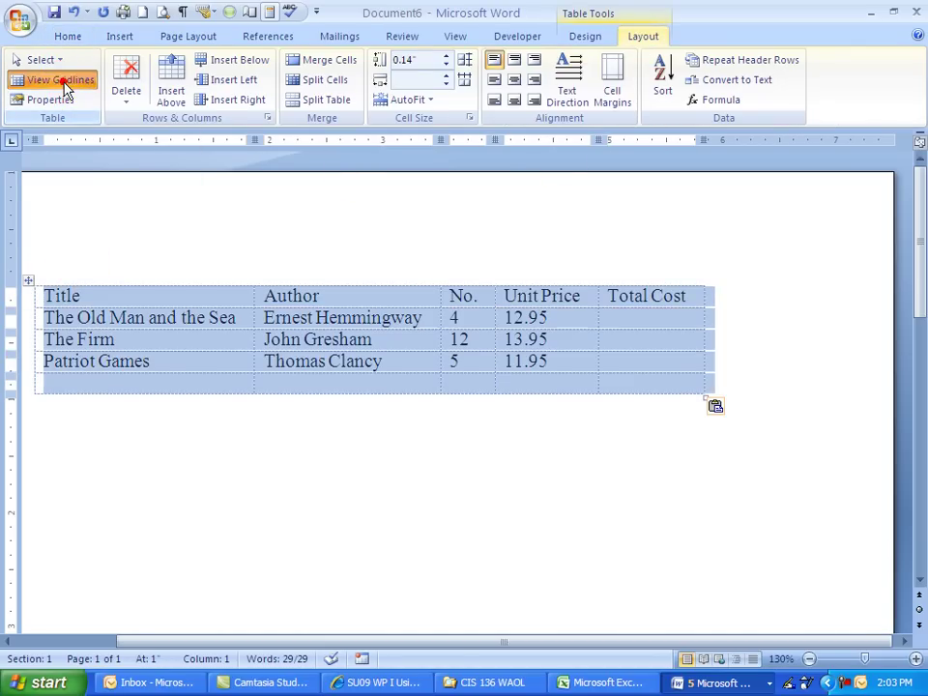
click(266, 428)
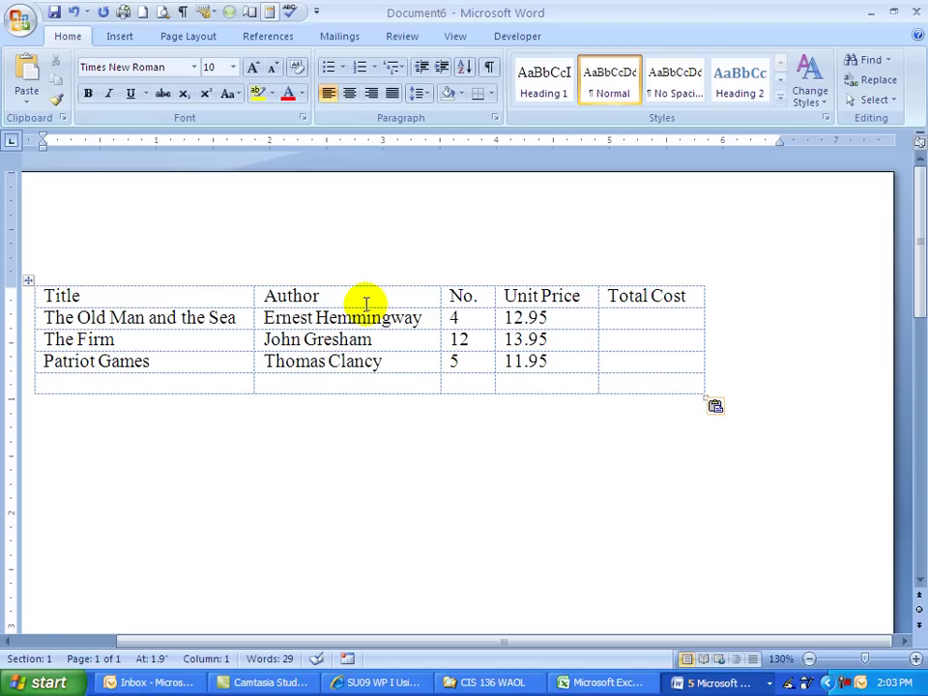
Insert a new row above the Title header row and merge it into one cell.
click(84, 295)
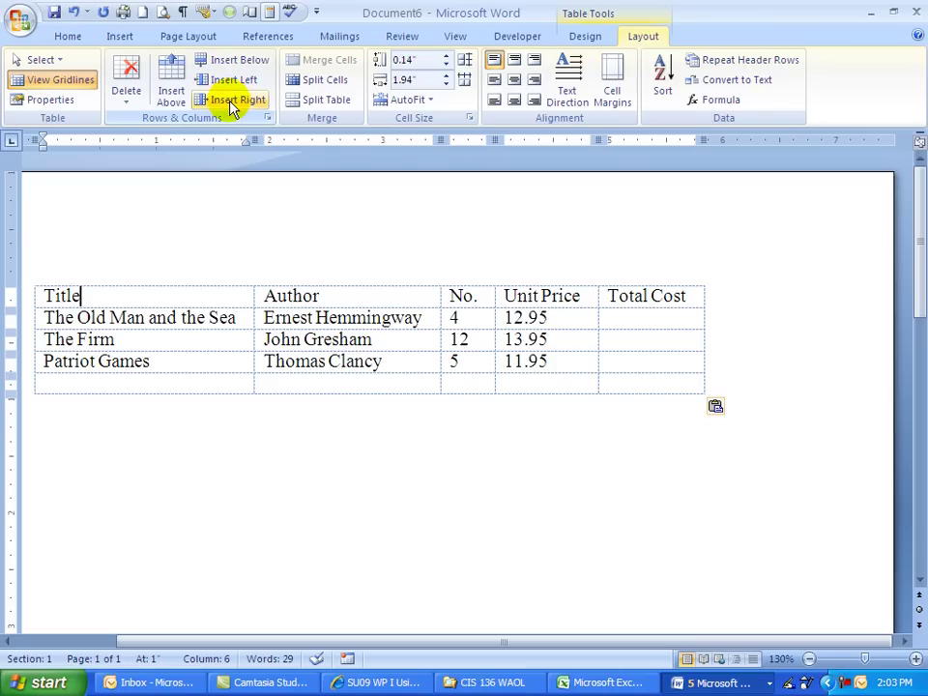
click(171, 85)
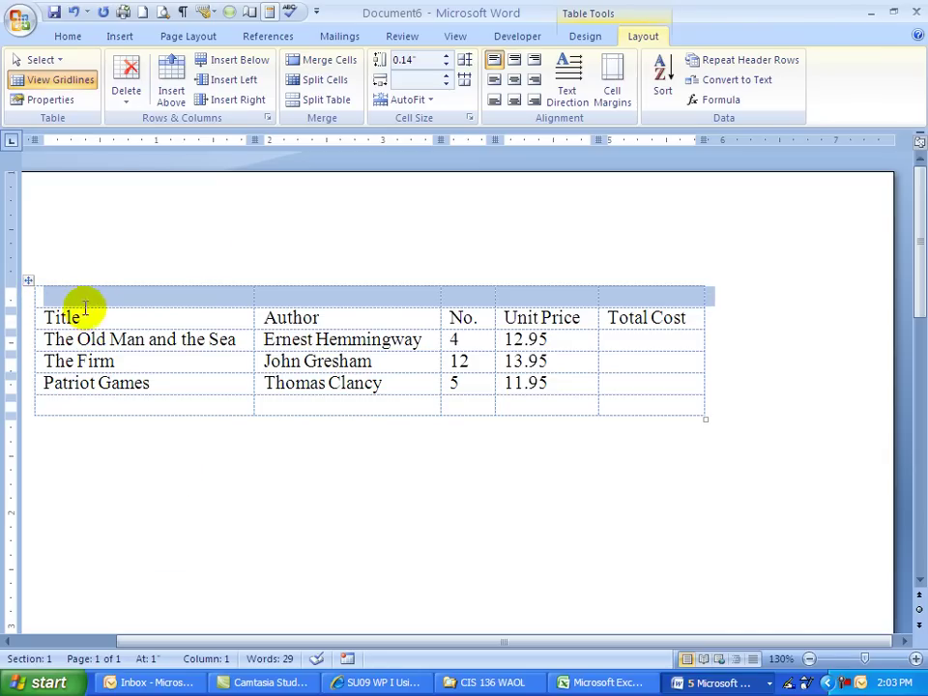
click(315, 62)
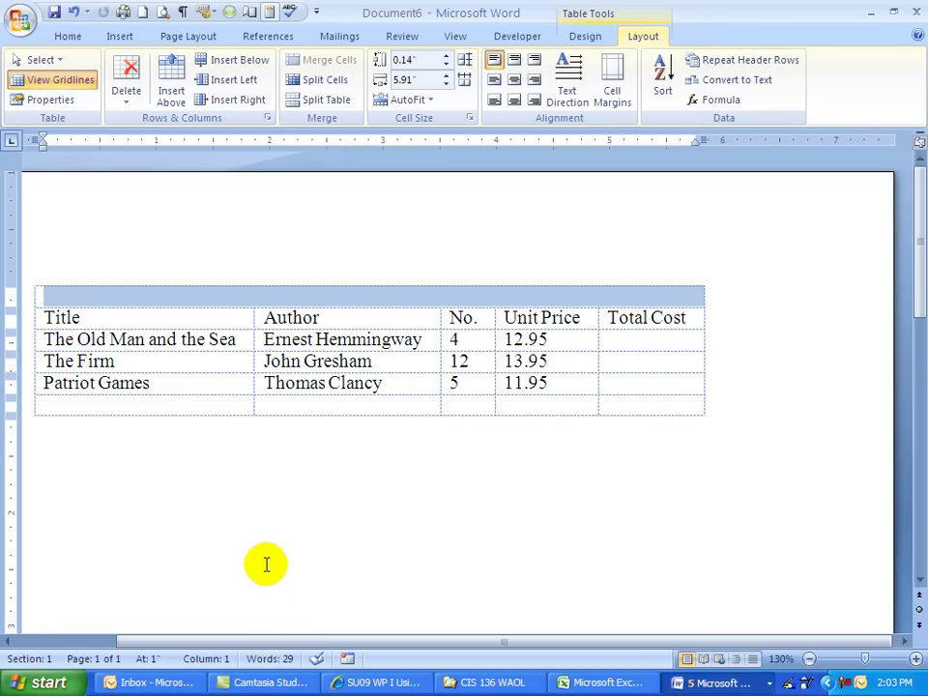
Complete the 'BOOK ORDERS' heading and set the top row in Arial 24 pt.
text(BO)
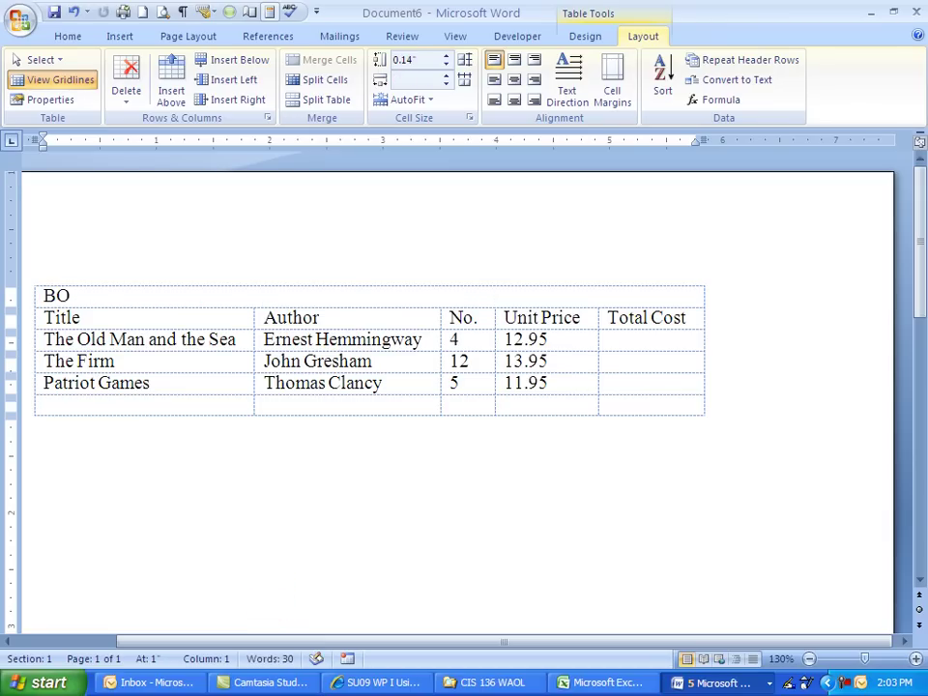
text(OK ORDERS)
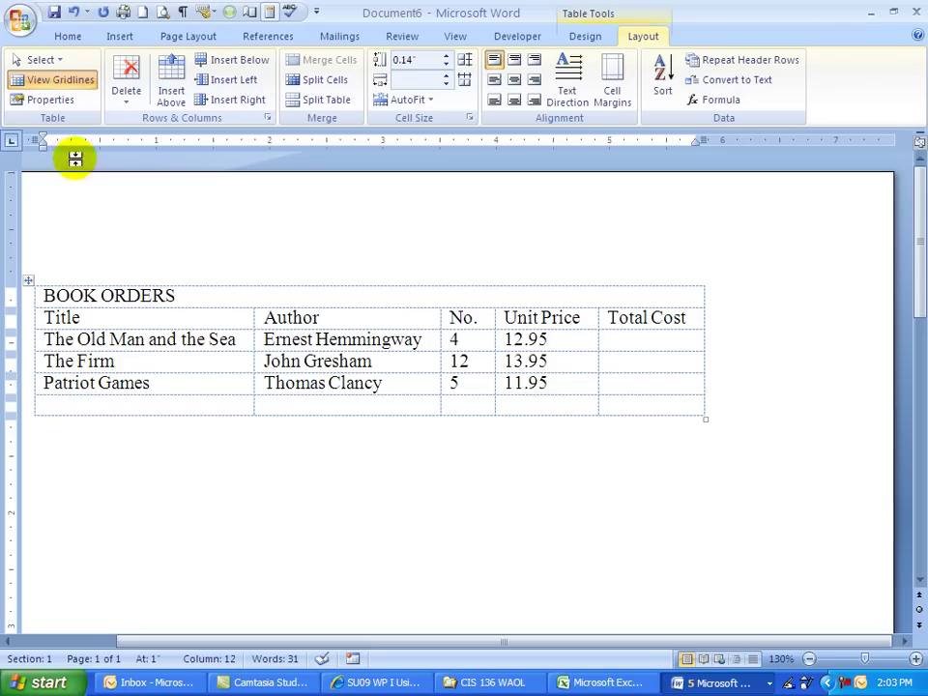
click(19, 301)
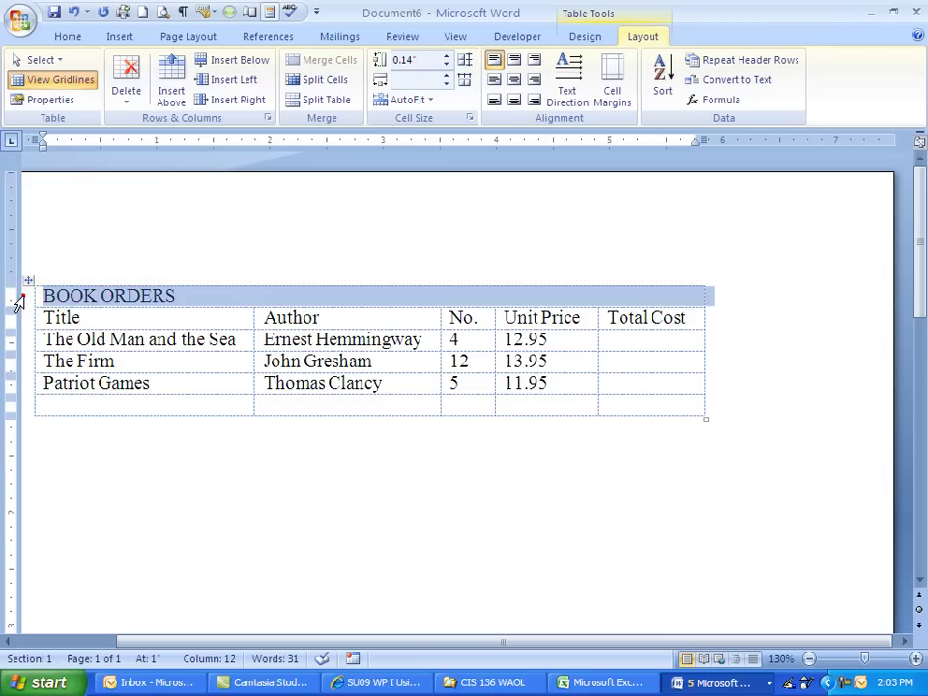
click(69, 37)
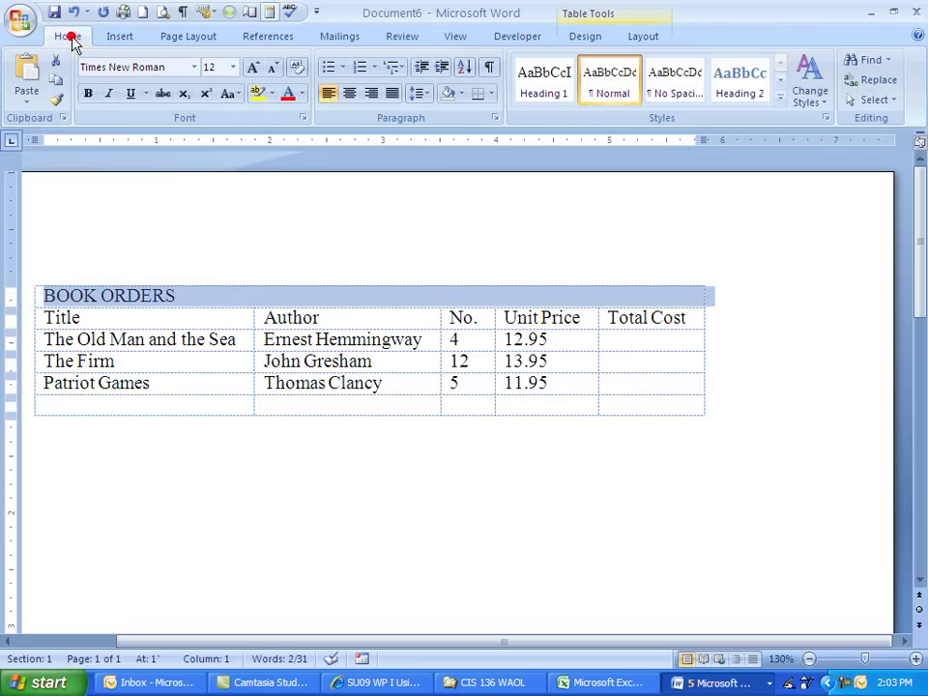
click(193, 68)
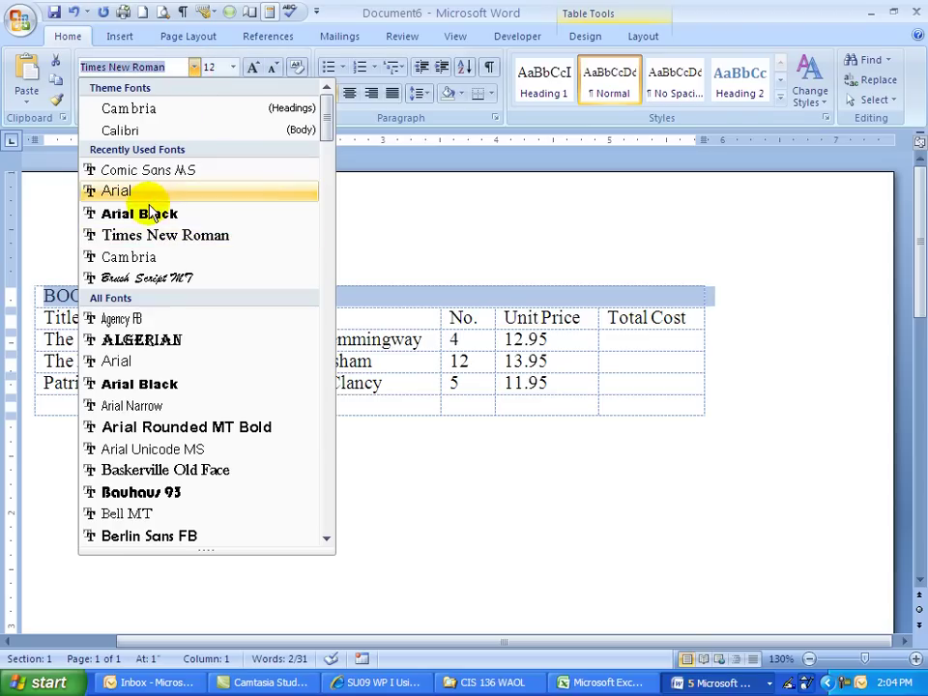
click(118, 190)
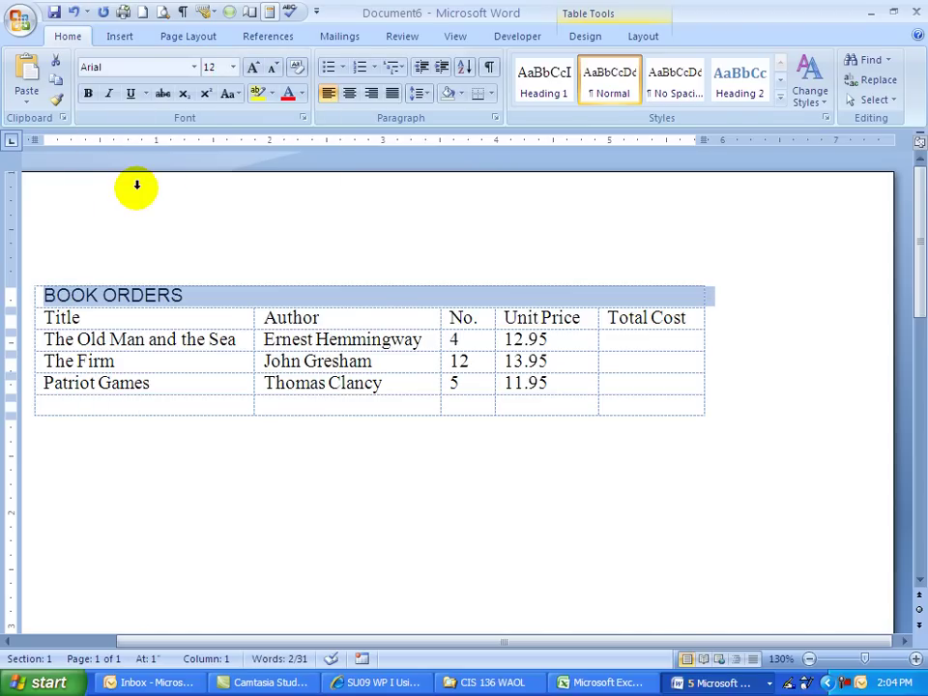
click(233, 67)
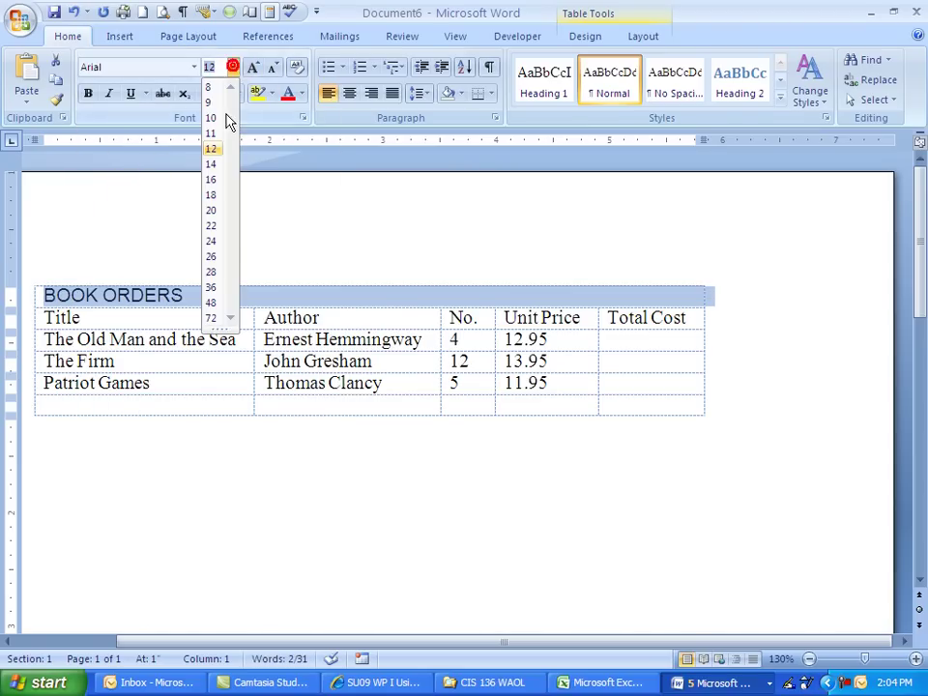
click(212, 240)
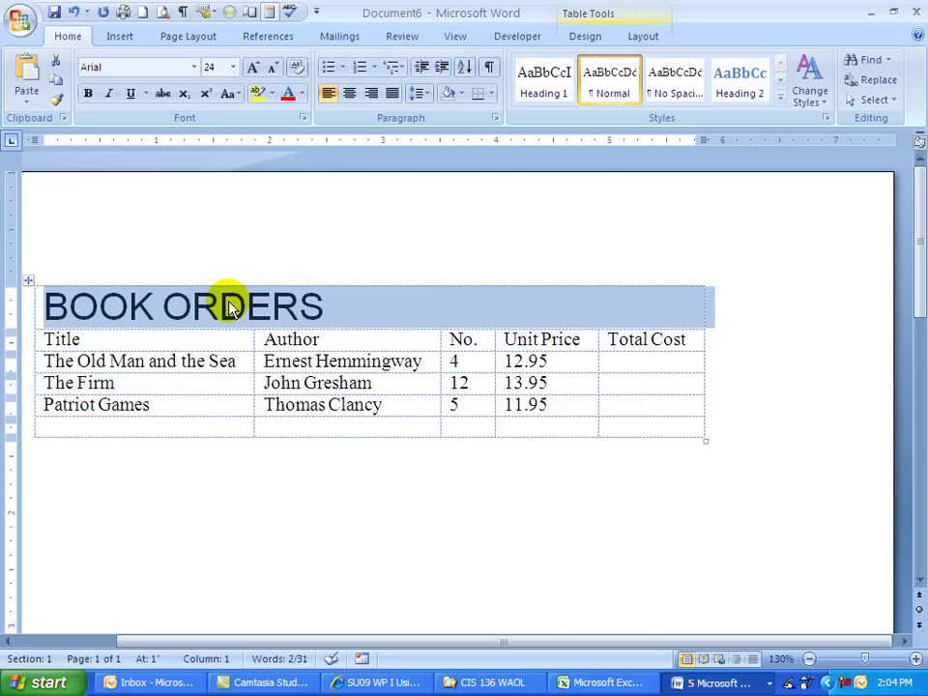
Center the BOOK ORDERS title row and the column header row.
click(125, 479)
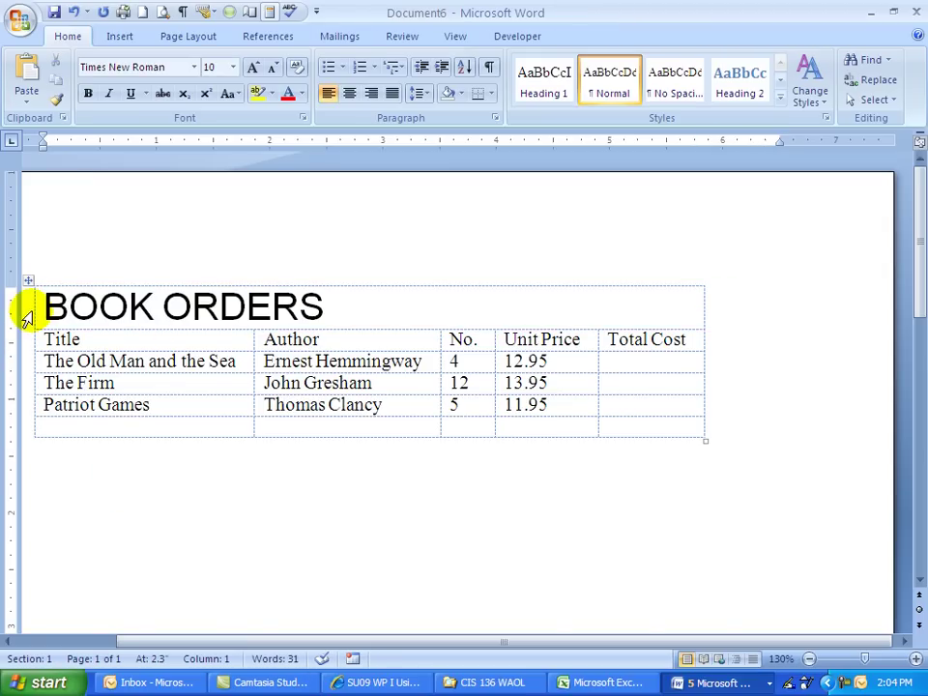
drag(26, 307, 25, 337)
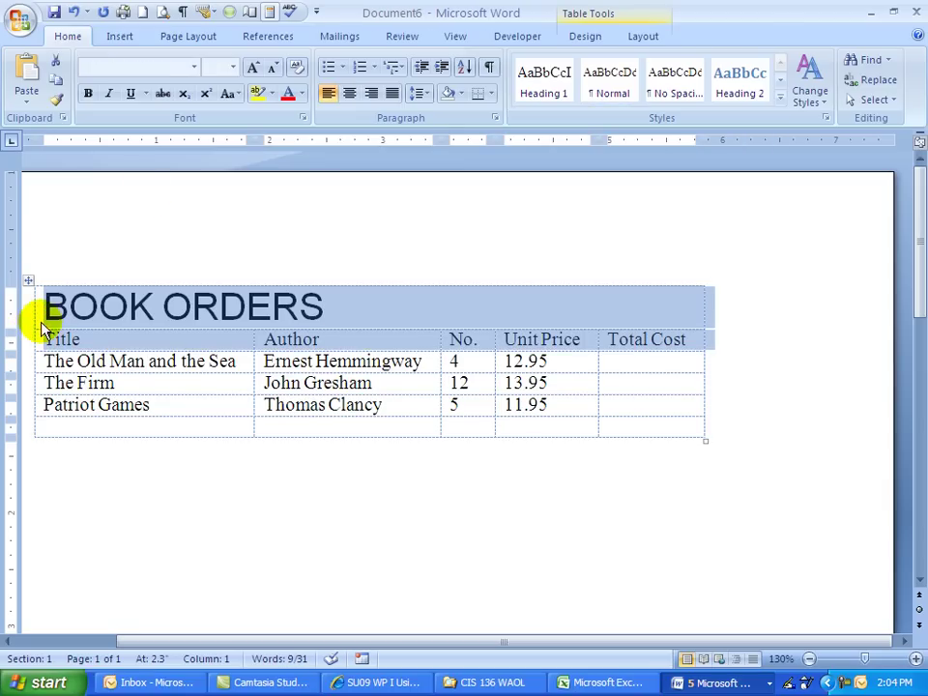
click(350, 94)
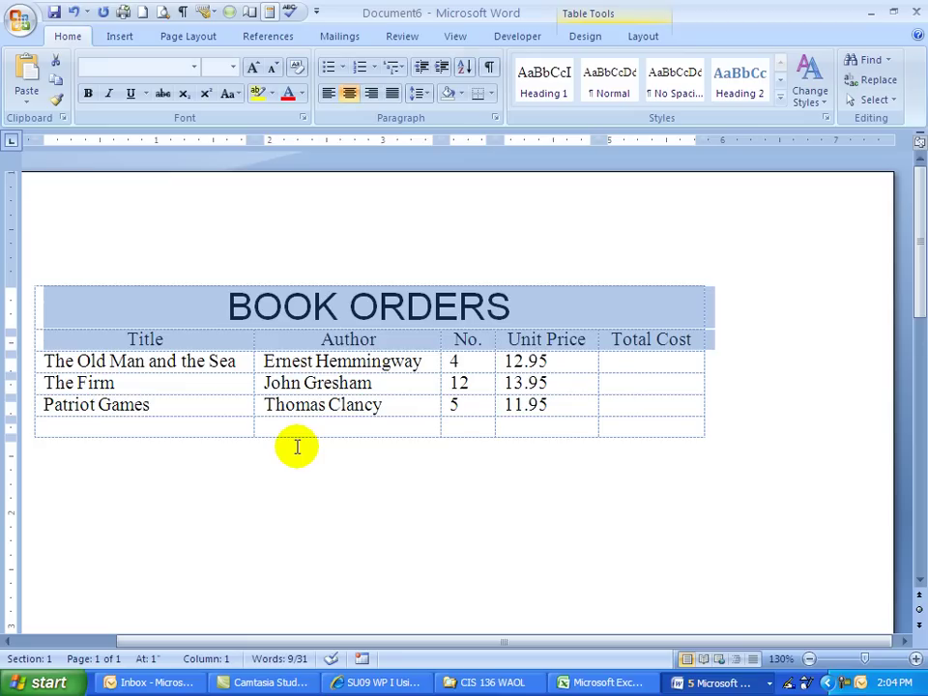
Make the title and column header rows bold.
click(305, 338)
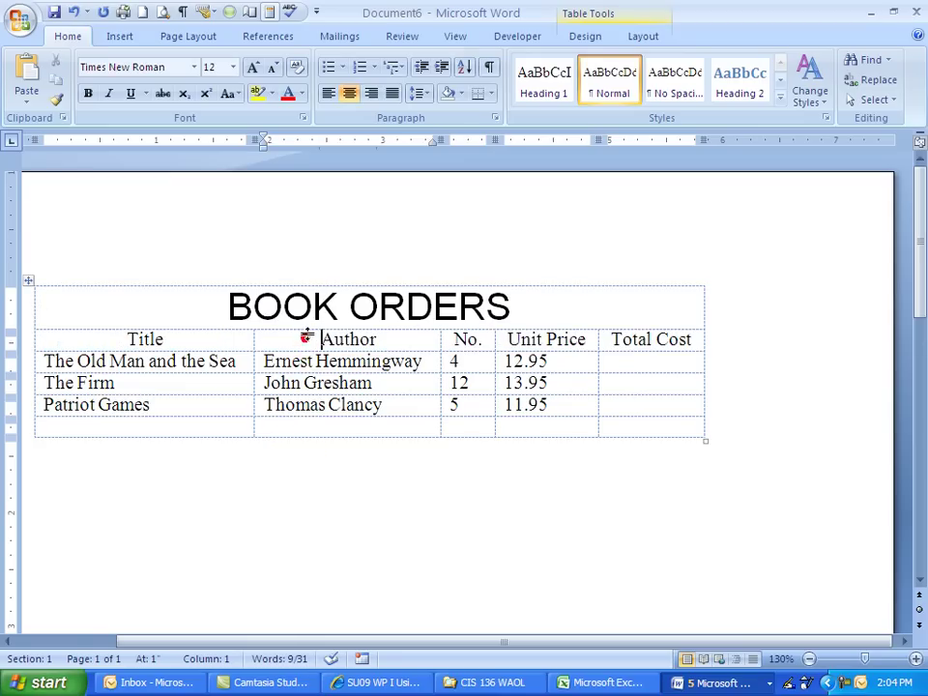
click(316, 309)
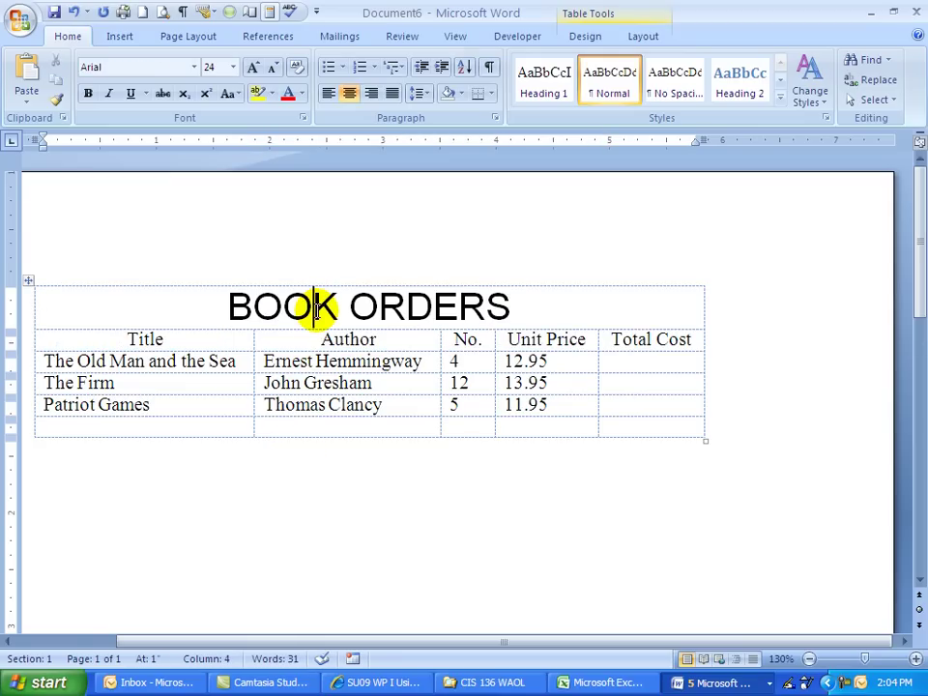
drag(25, 306, 23, 340)
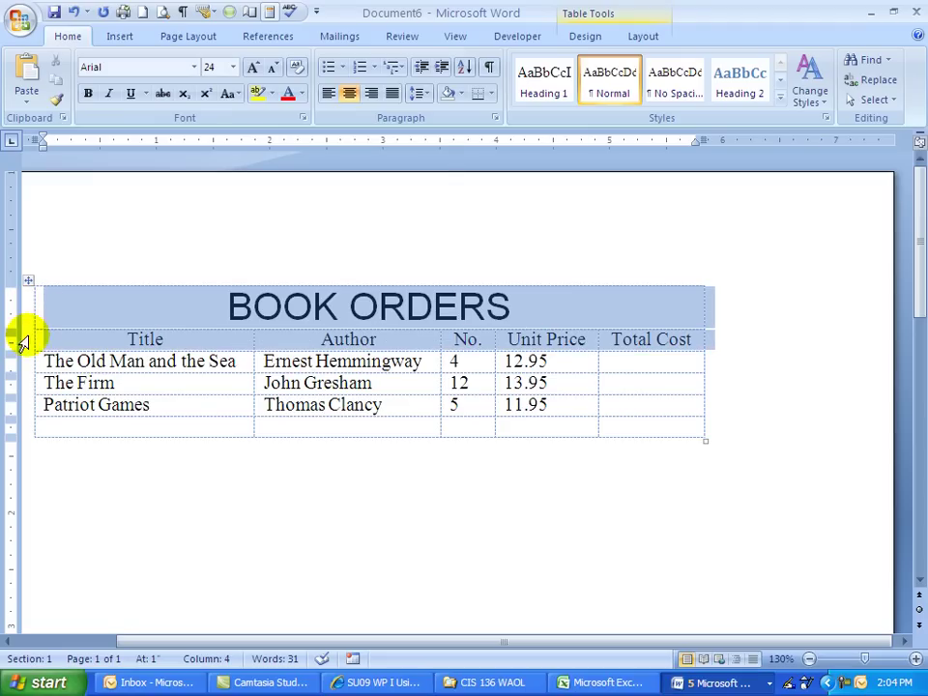
click(87, 93)
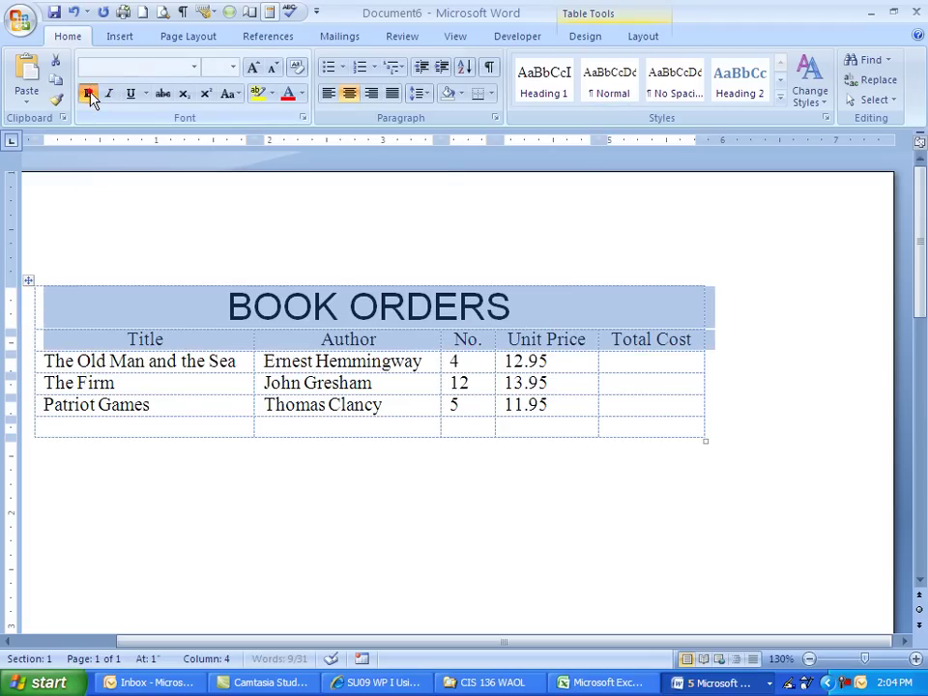
click(160, 457)
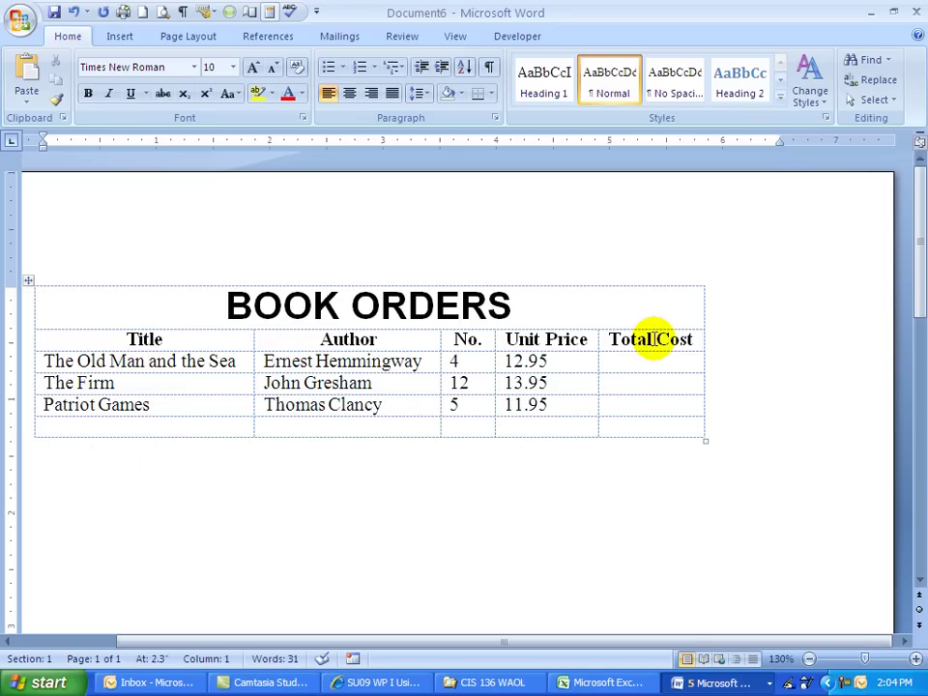
drag(653, 338, 650, 422)
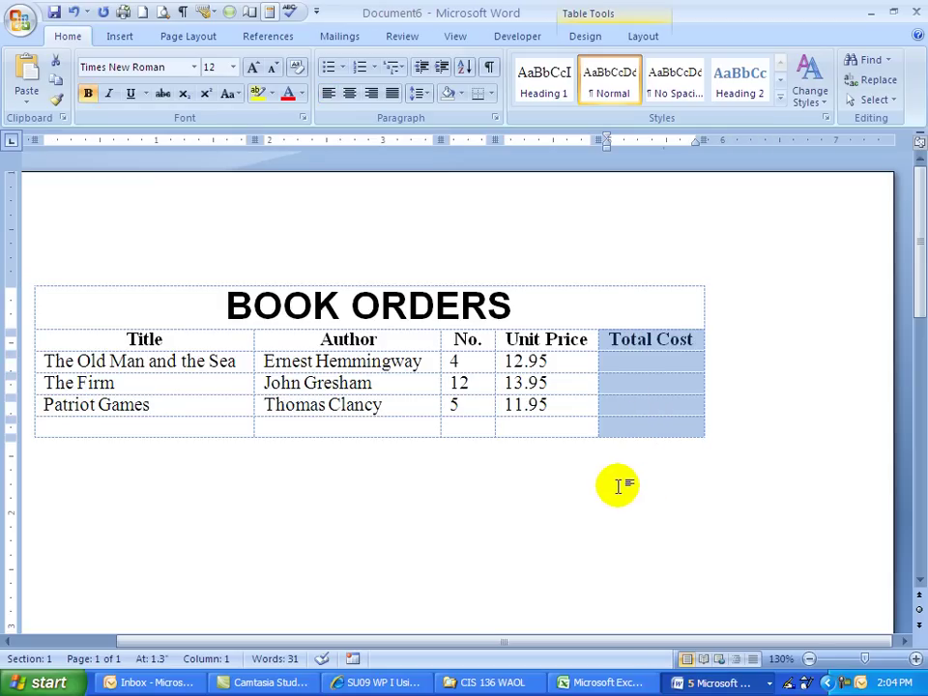
Insert a =C3*D3 formula with the $#,##0.00;($#,##0.00) format in the first Total Cost cell.
click(596, 464)
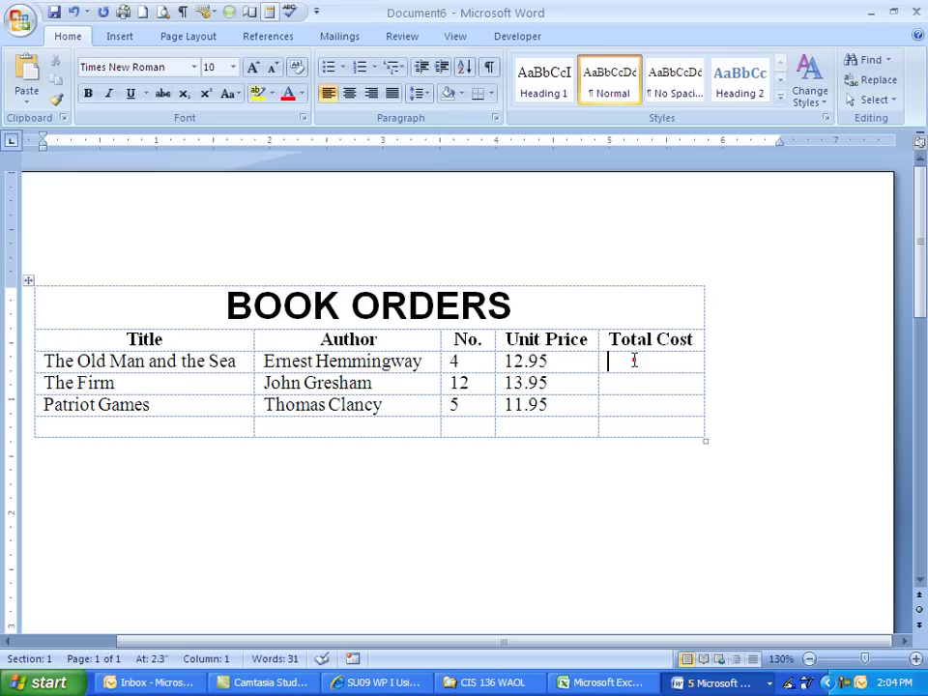
click(634, 360)
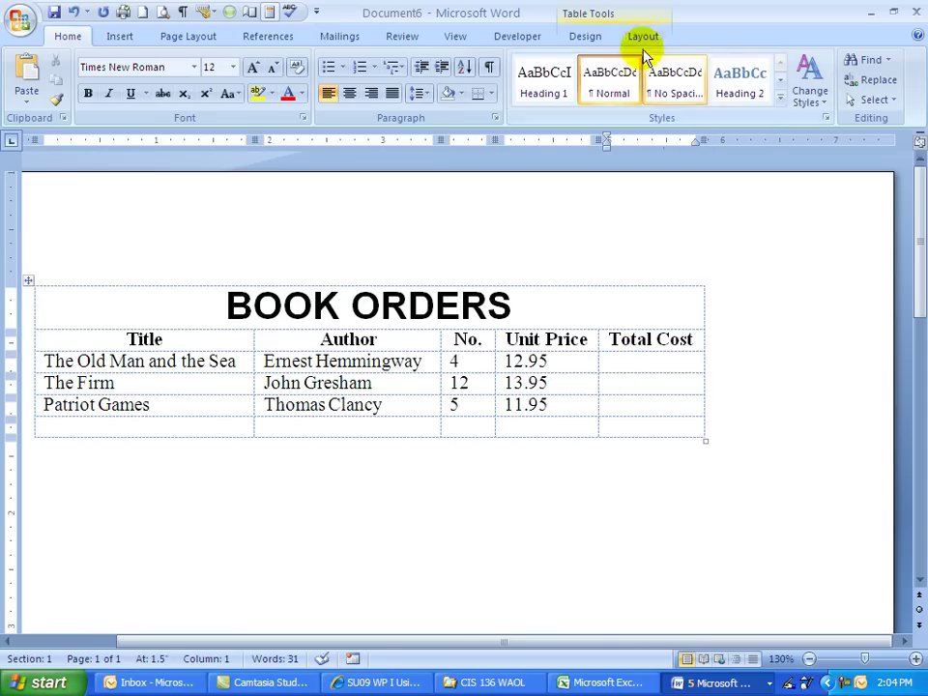
click(641, 36)
click(727, 100)
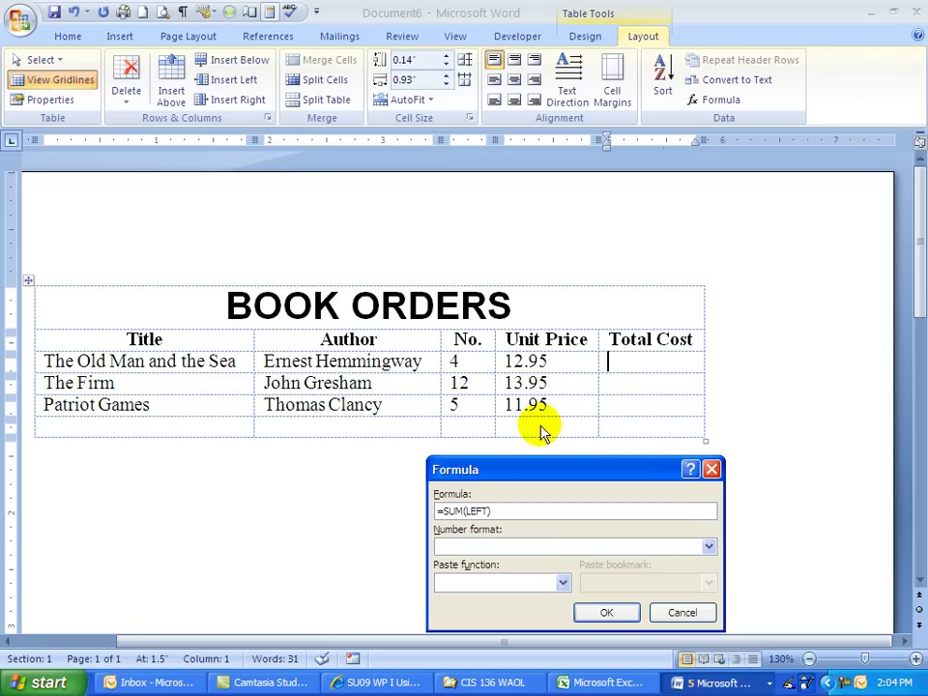
click(441, 506)
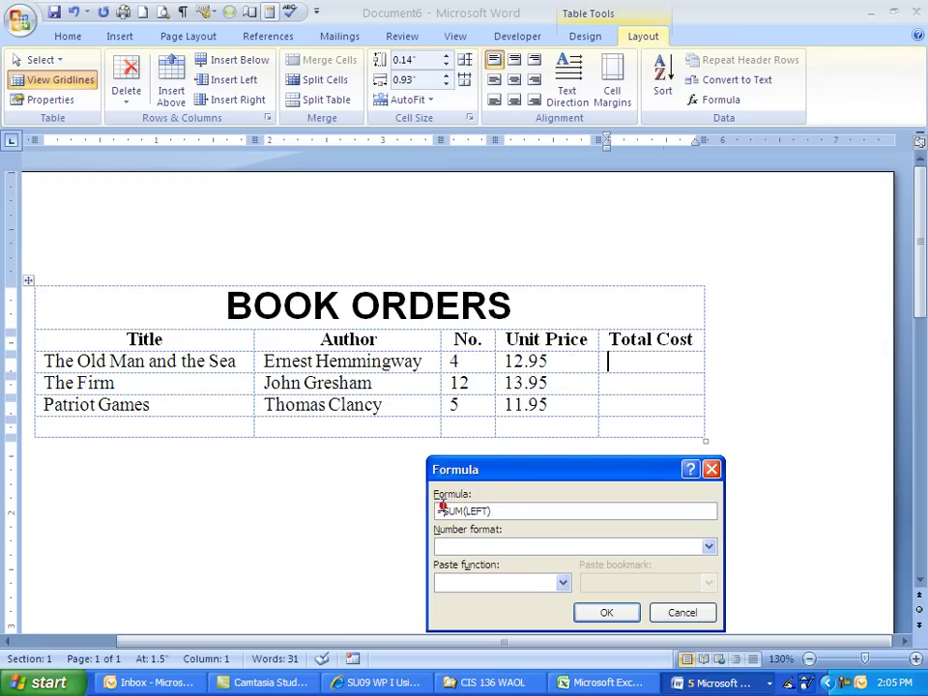
drag(442, 505, 488, 510)
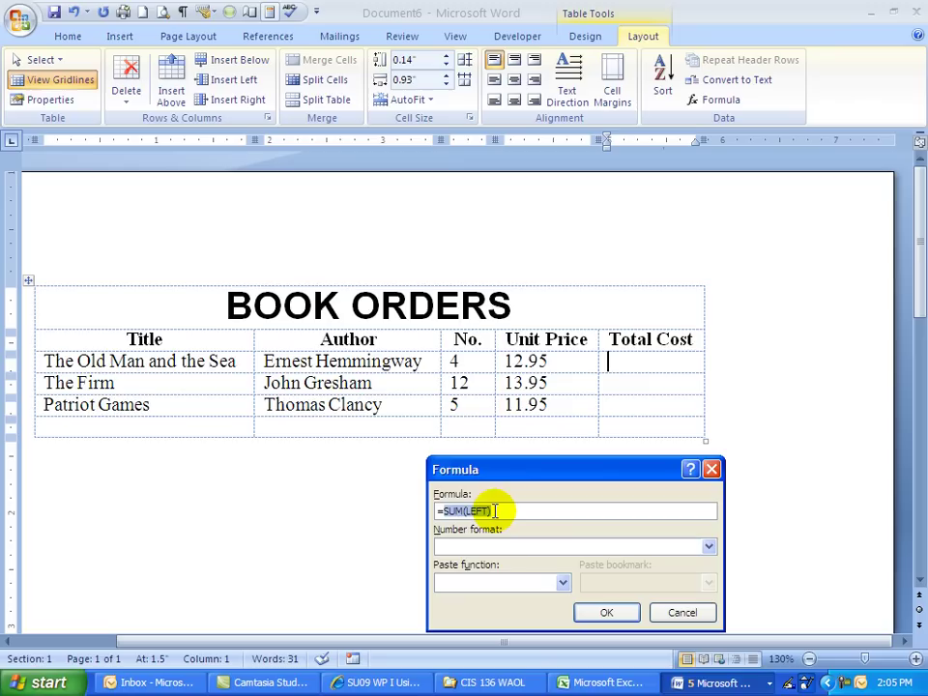
key(BackSpace)
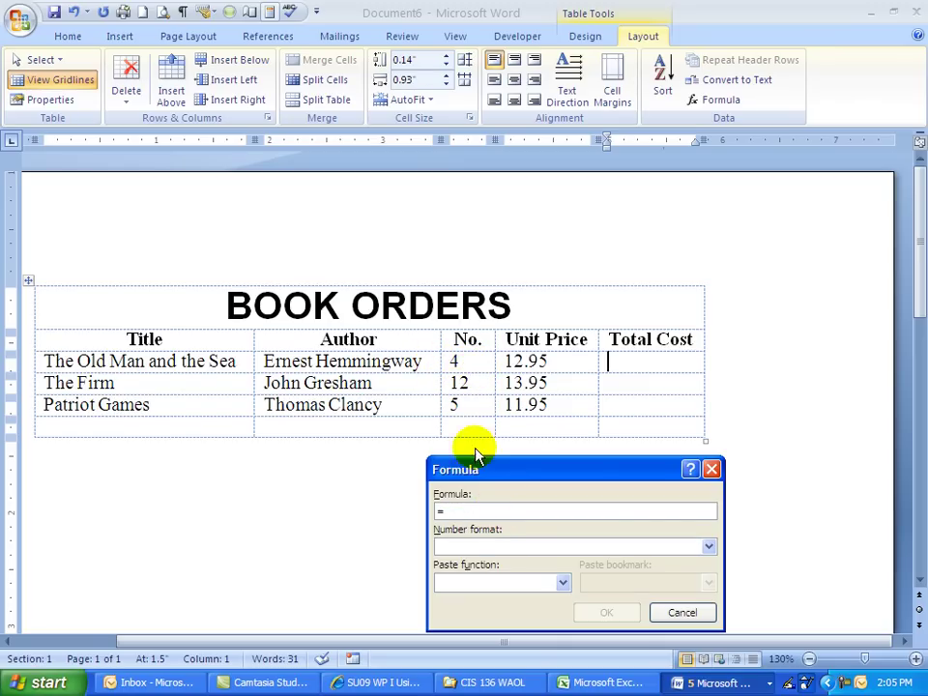
text(C3*)
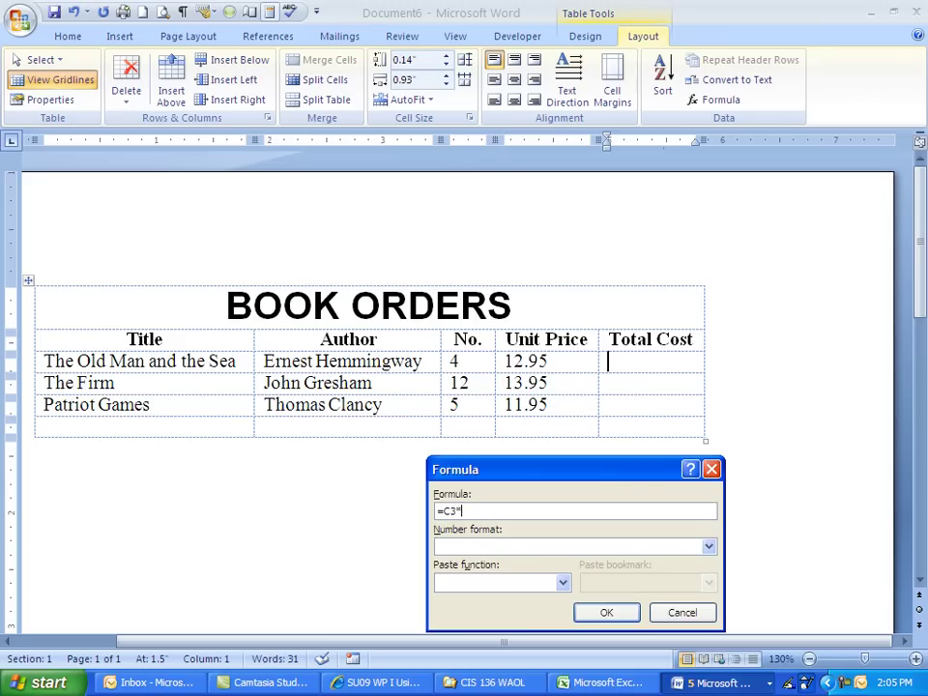
text(D3)
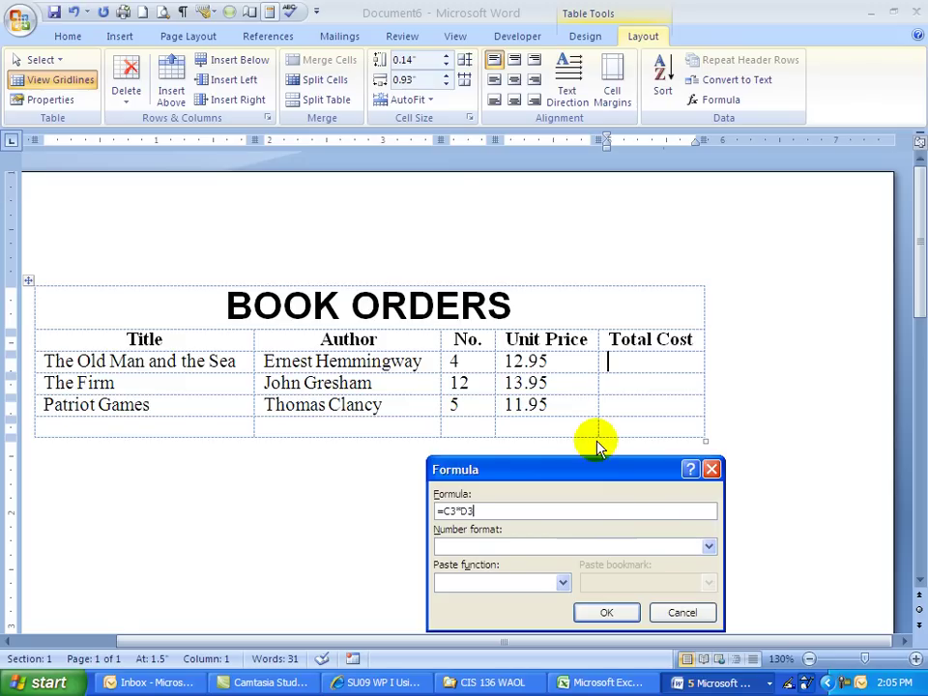
click(708, 547)
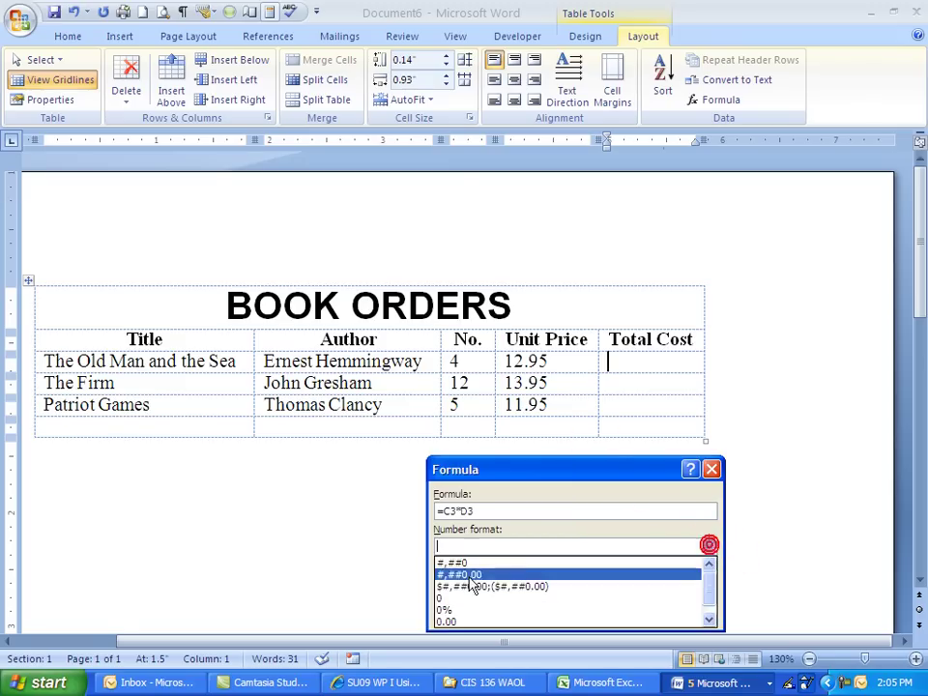
click(461, 584)
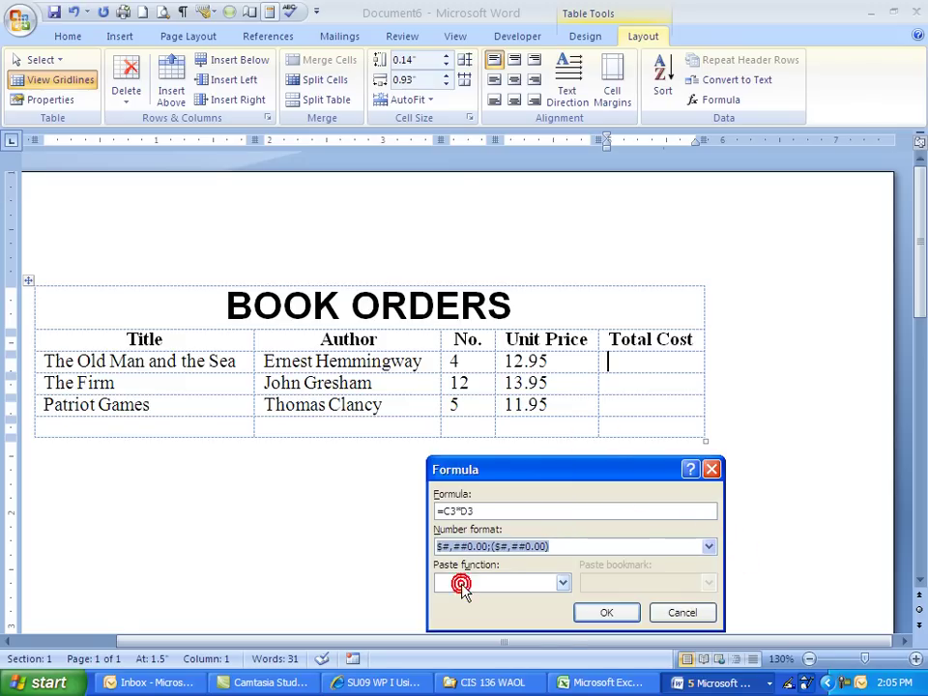
click(596, 611)
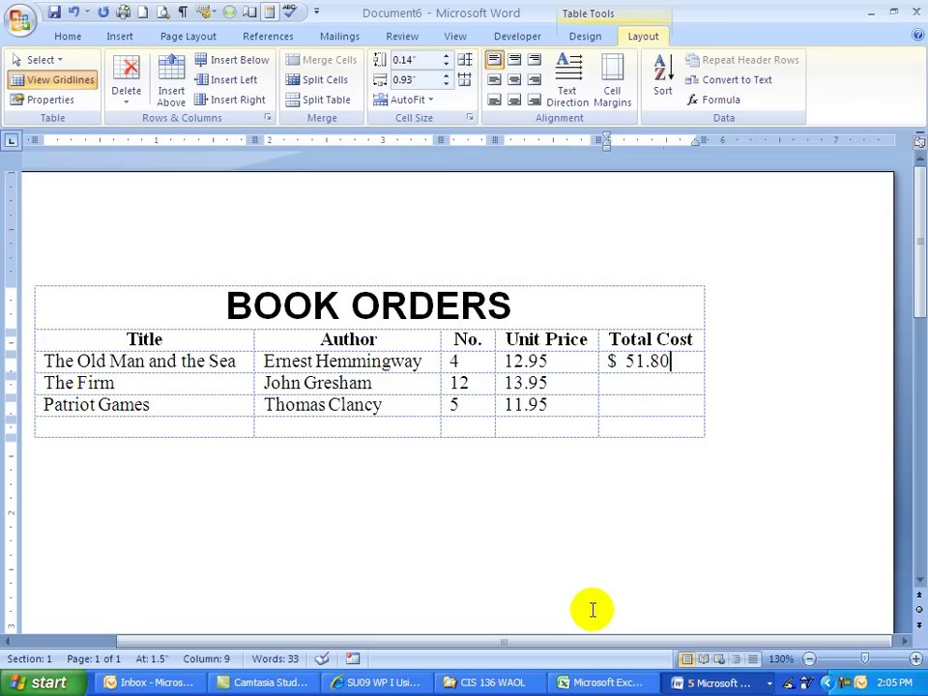
Insert a currency-formatted =C4*D4 formula in The Firm's Total Cost cell, giving $ 167.40.
click(629, 383)
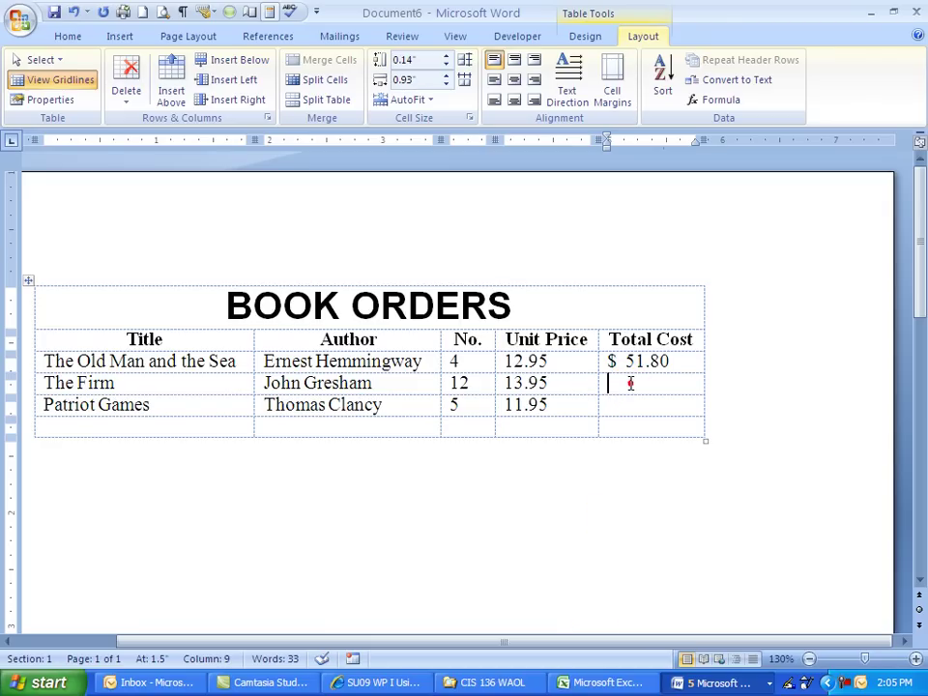
click(719, 101)
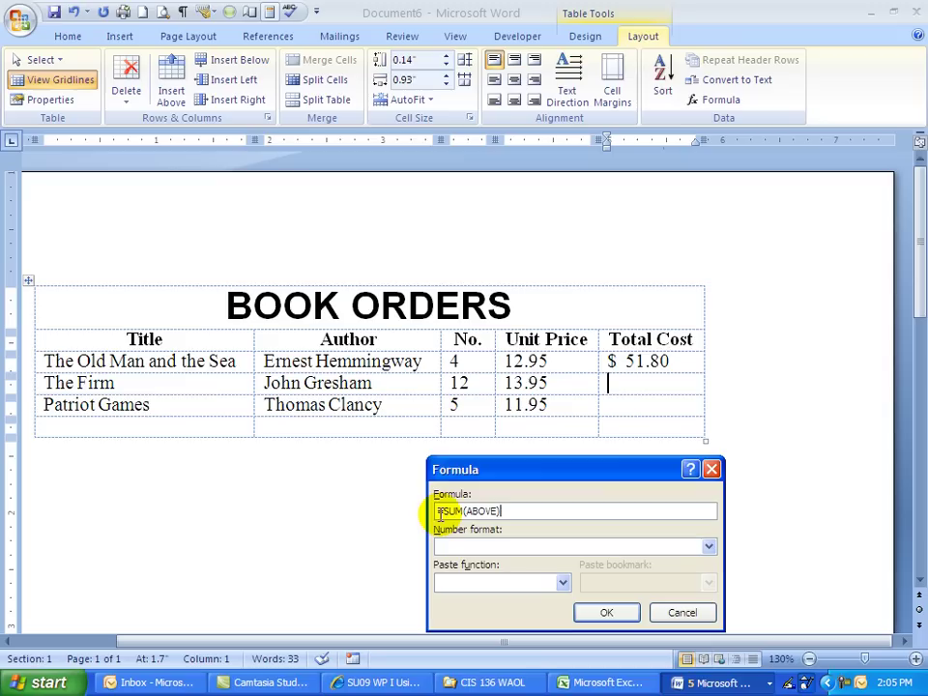
drag(441, 510, 501, 511)
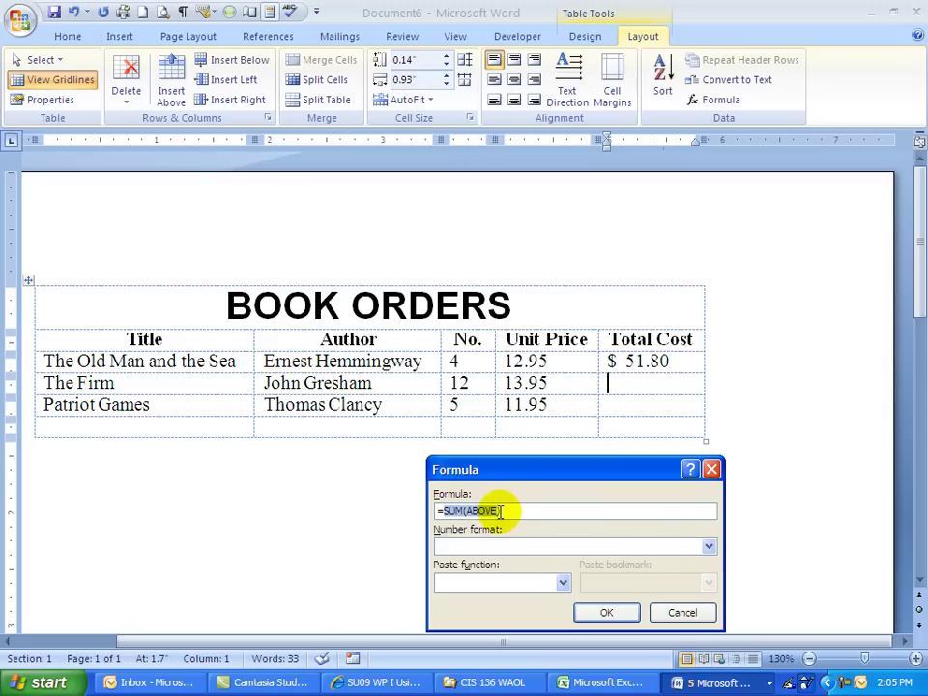
key(BackSpace)
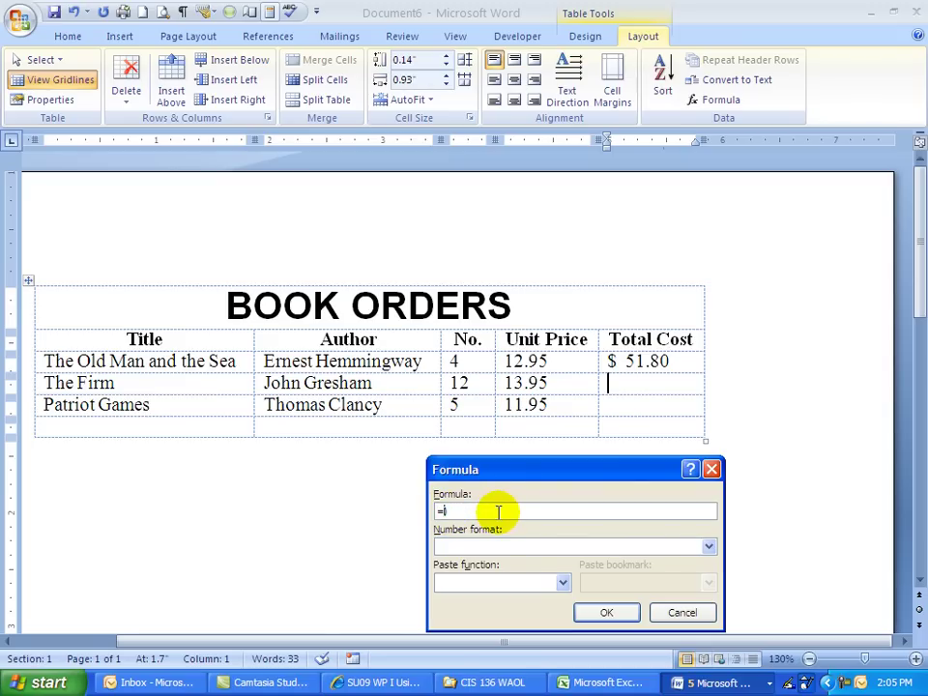
key(Delete)
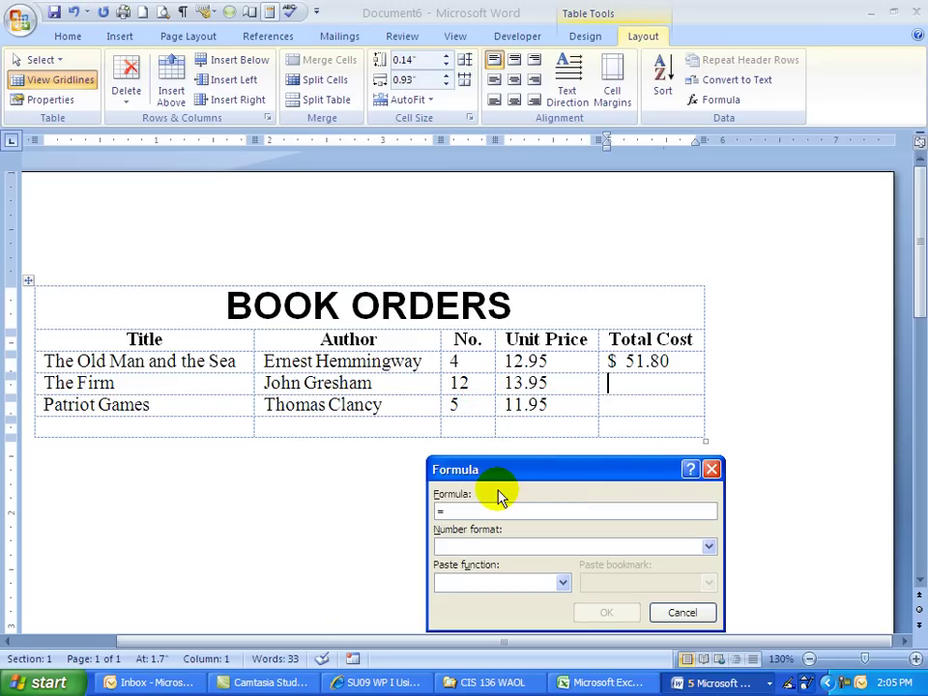
text(C4*D4)
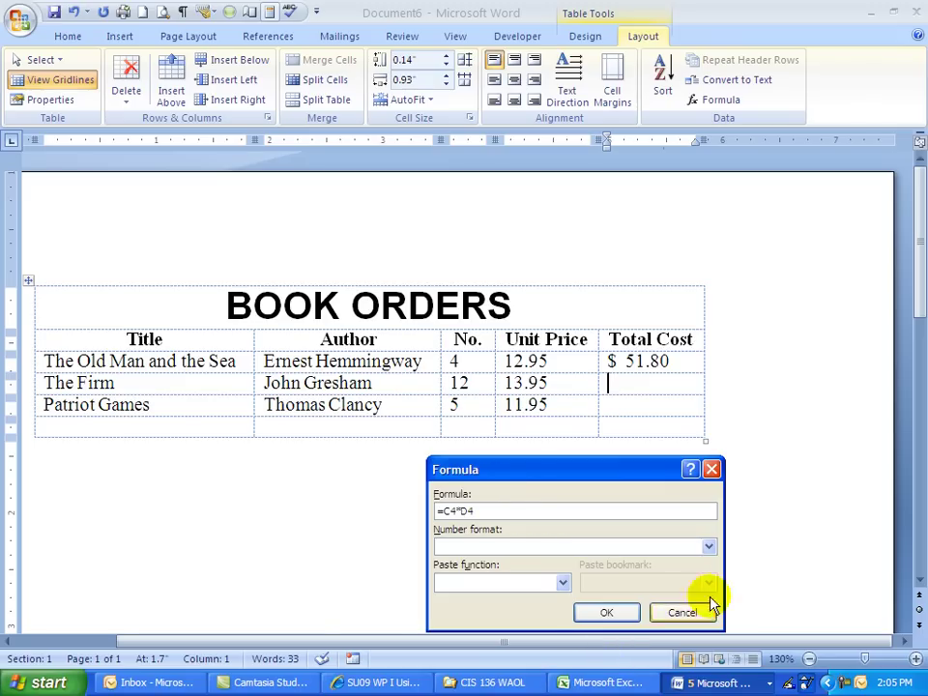
click(707, 546)
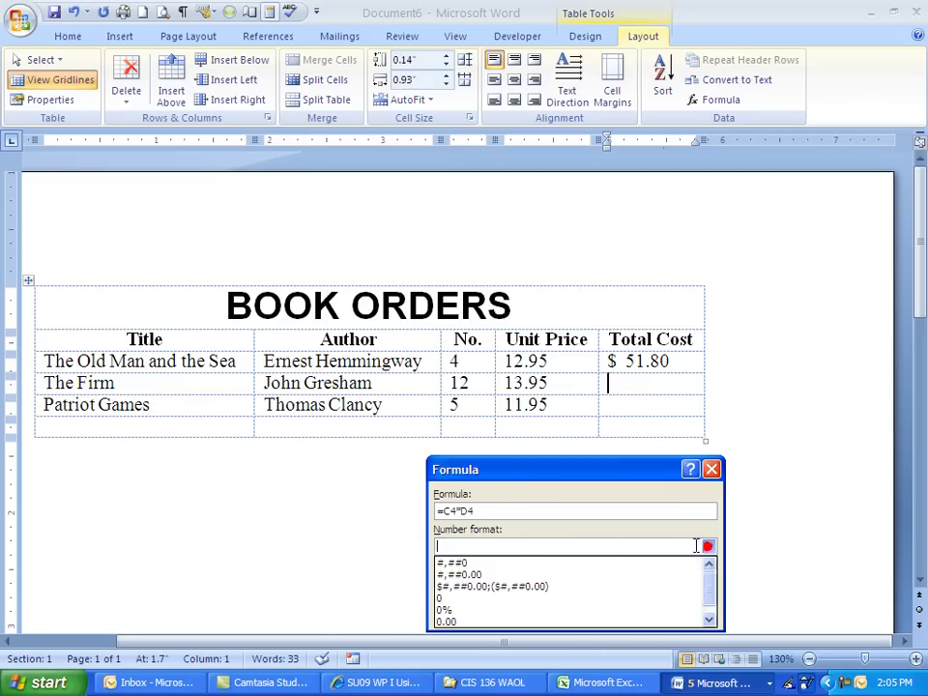
click(499, 586)
click(586, 611)
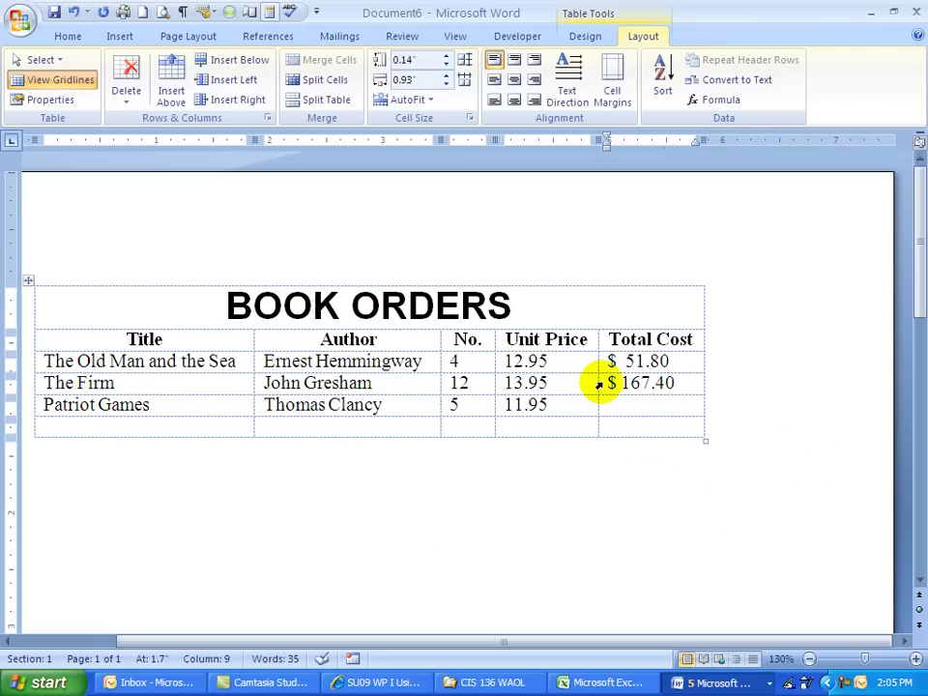
Copy The Firm's $ 167.40 total into Patriot Games' Total Cost cell.
click(599, 383)
key(ctrl+c)
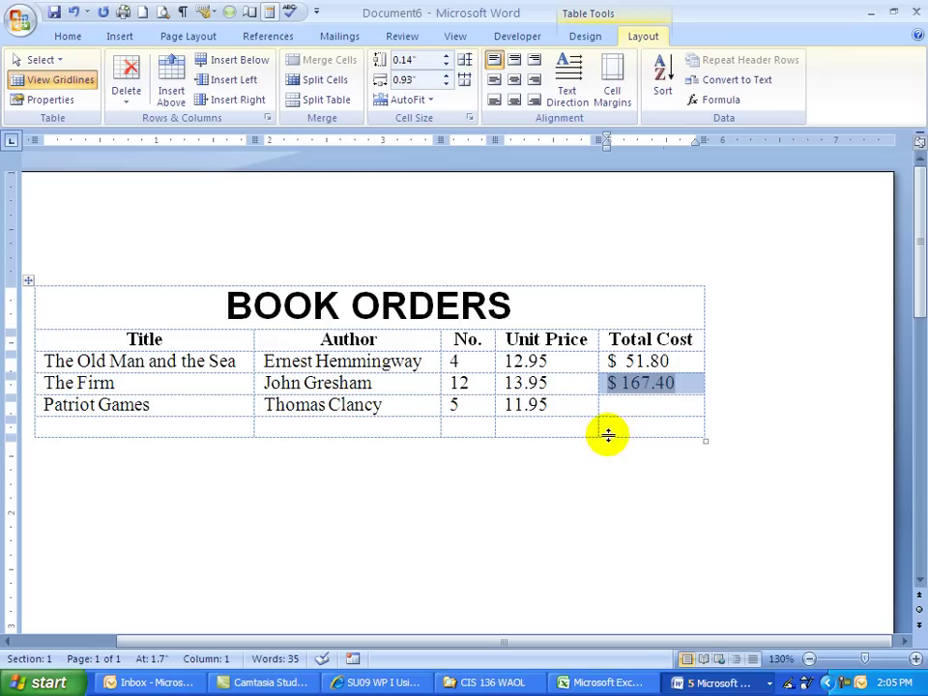
click(602, 404)
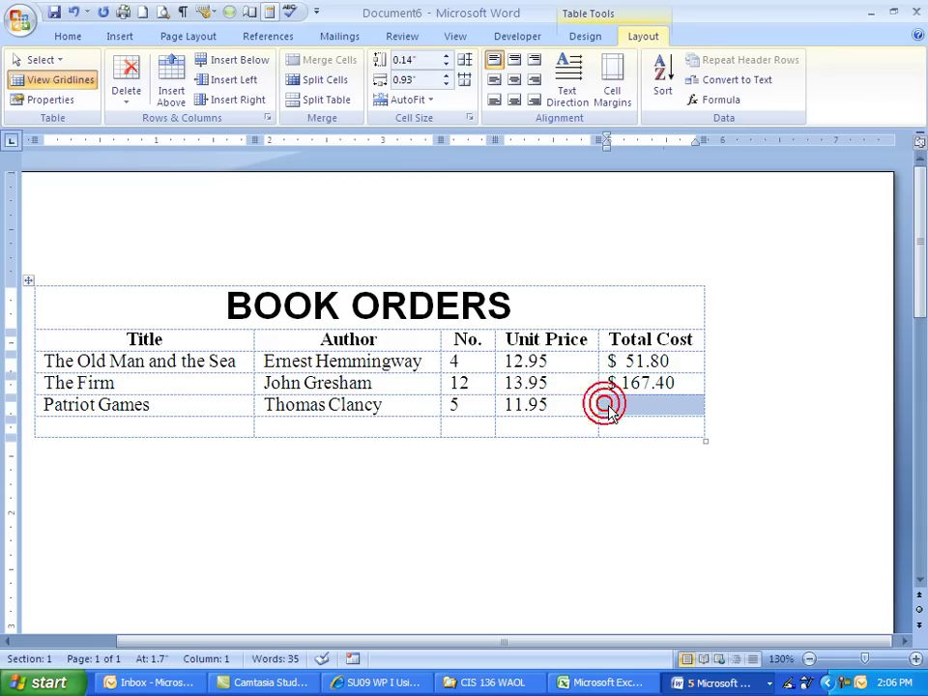
key(ctrl+v)
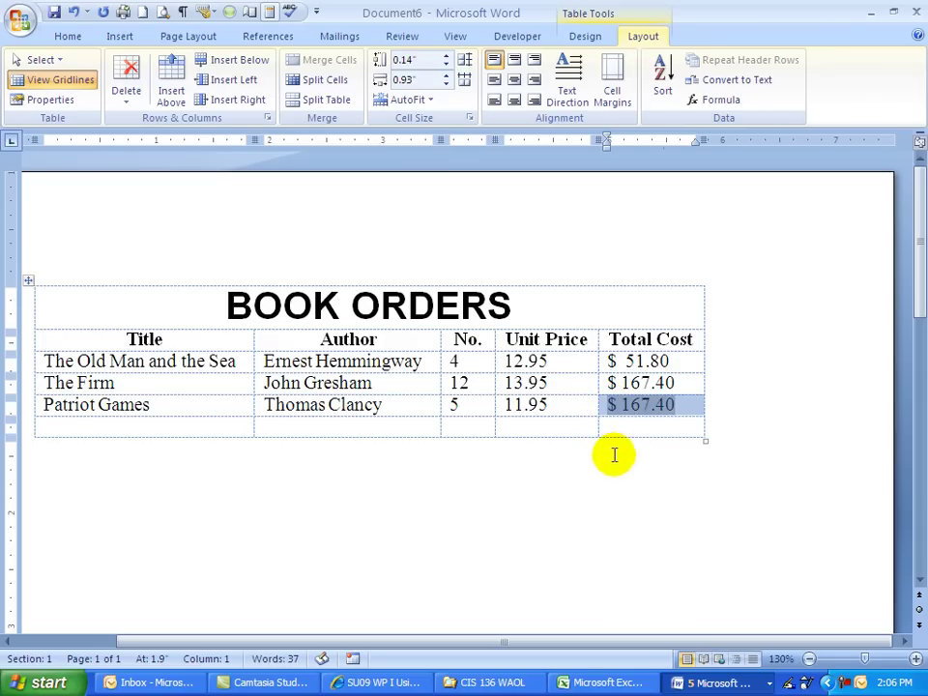
click(596, 485)
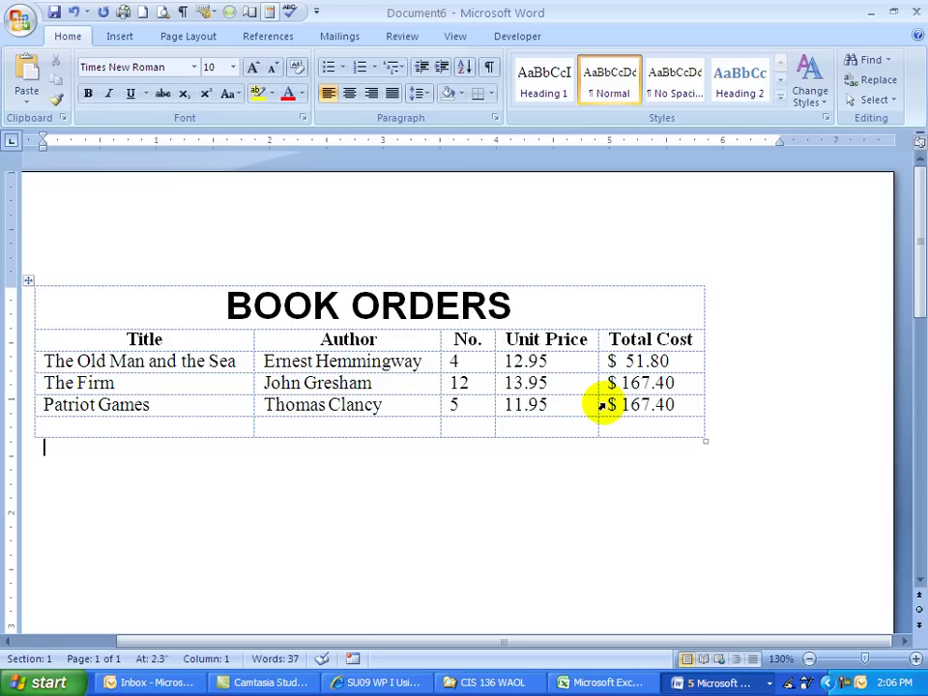
Edit the pasted field code from C4*D4 to C5*D5, toggling field codes with Alt+F9.
key(alt+F9)
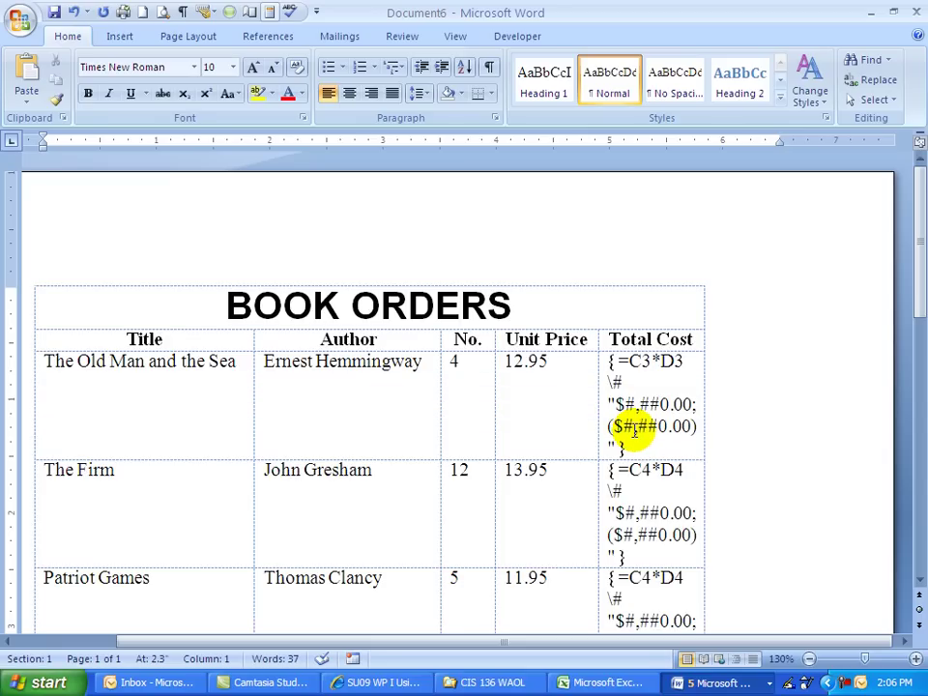
scroll(908, 309, down, 2)
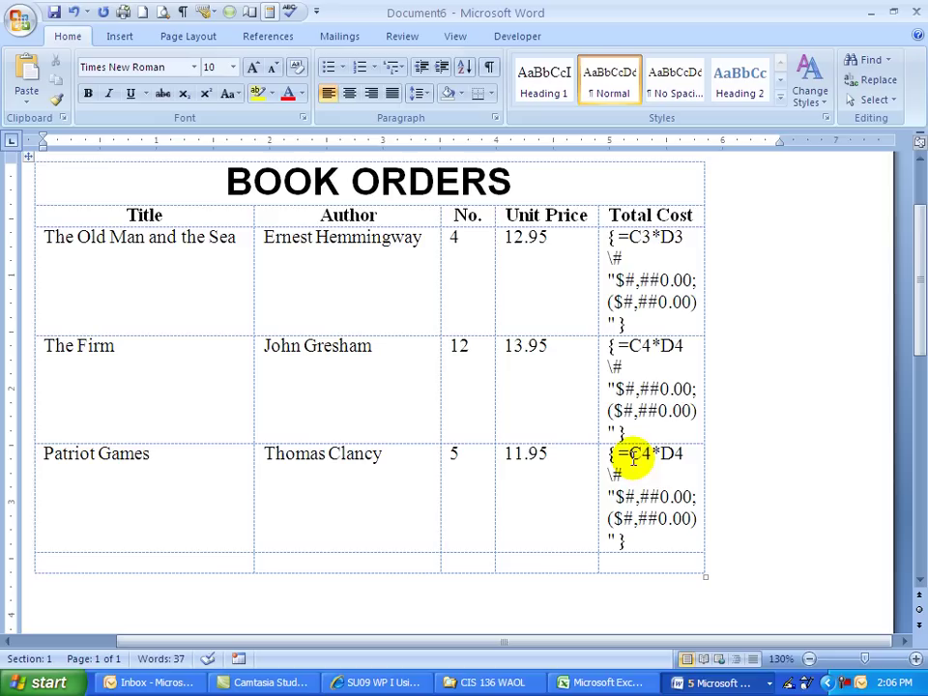
click(638, 452)
click(642, 452)
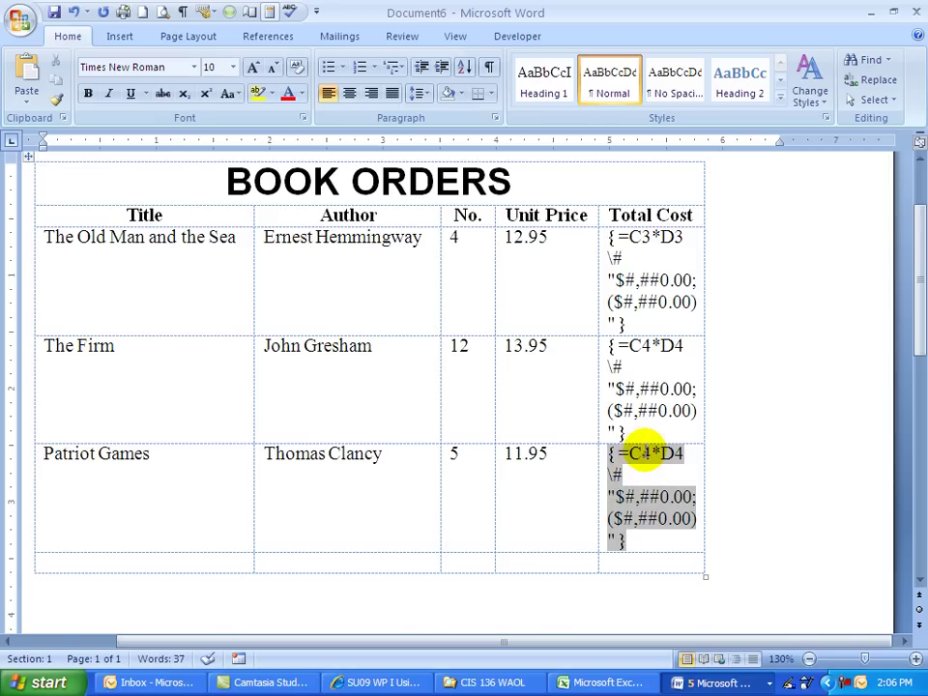
text(5)
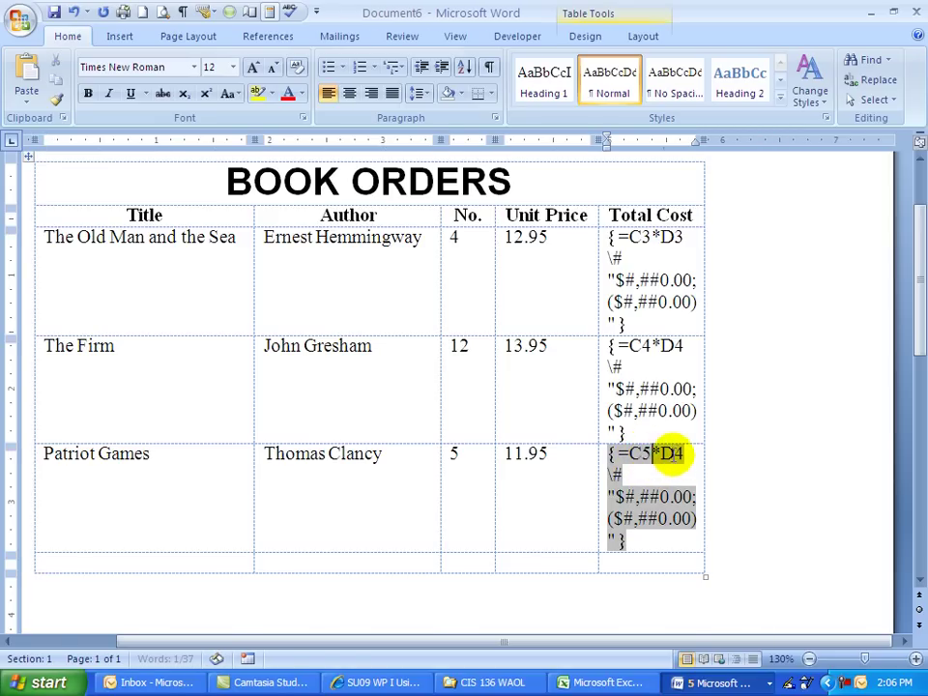
click(676, 451)
key(shift+Left)
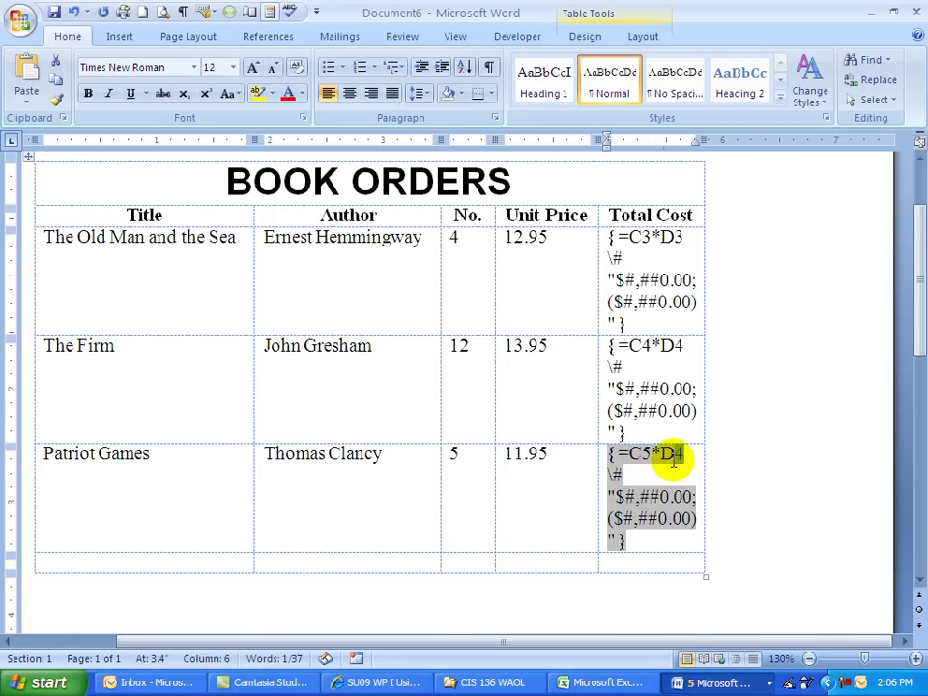
text(5)
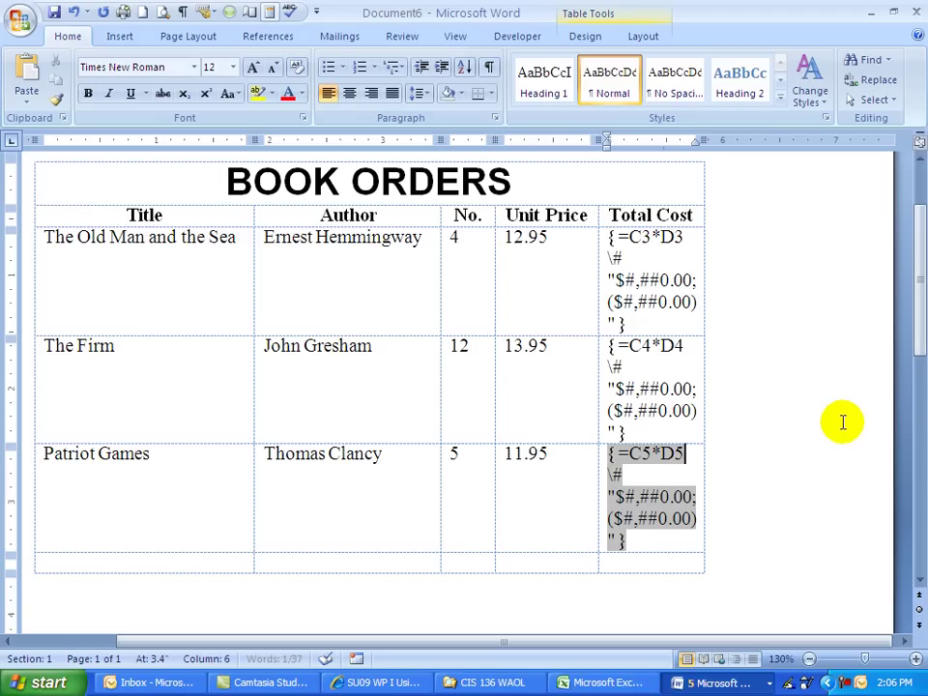
key(alt+F9)
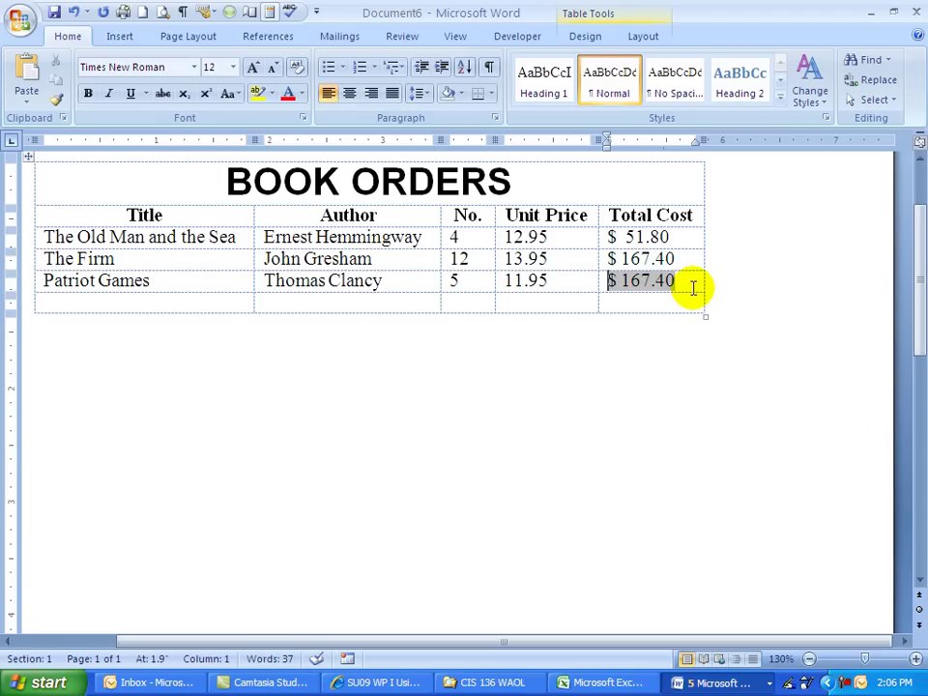
key(ctrl+a)
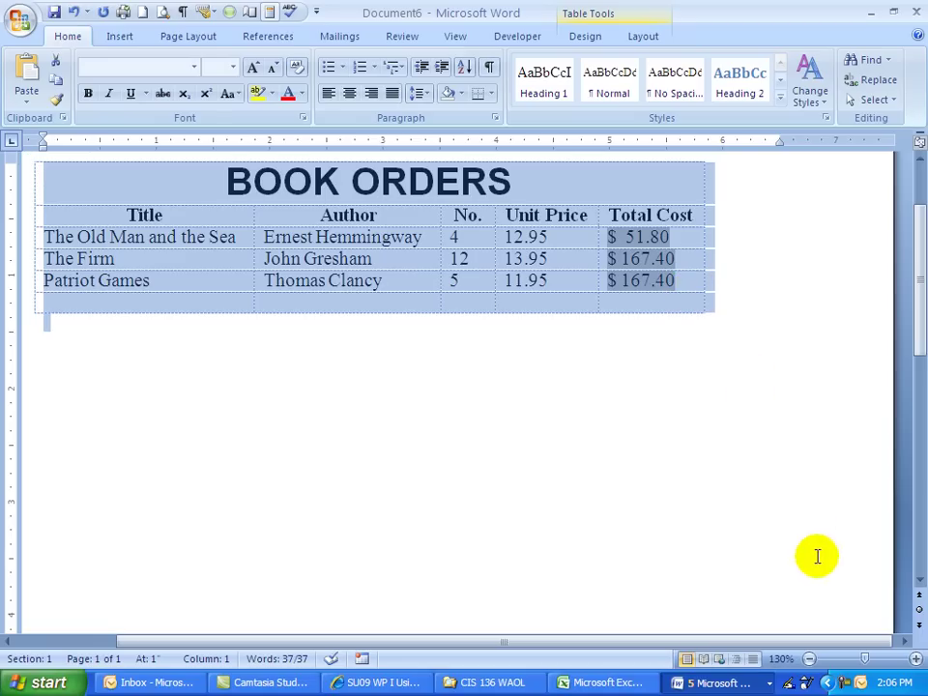
click(682, 294)
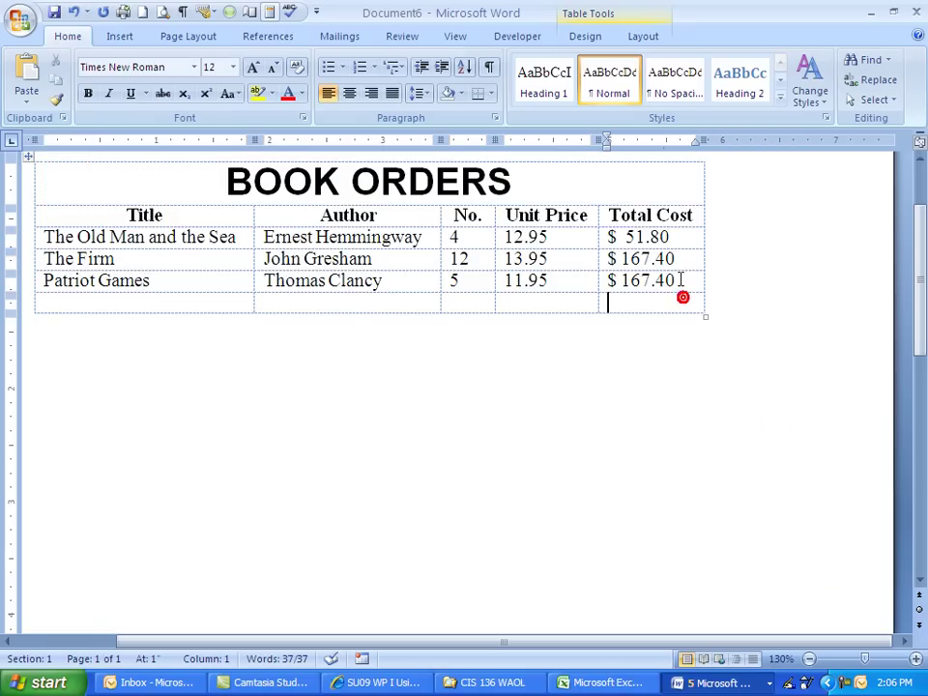
click(677, 278)
drag(614, 279, 652, 296)
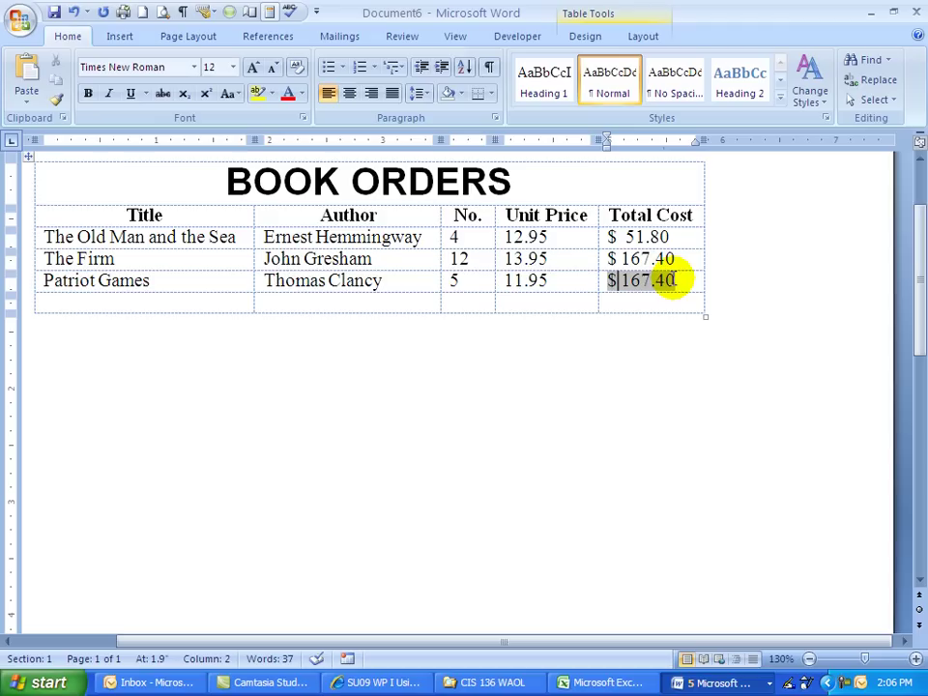
click(600, 279)
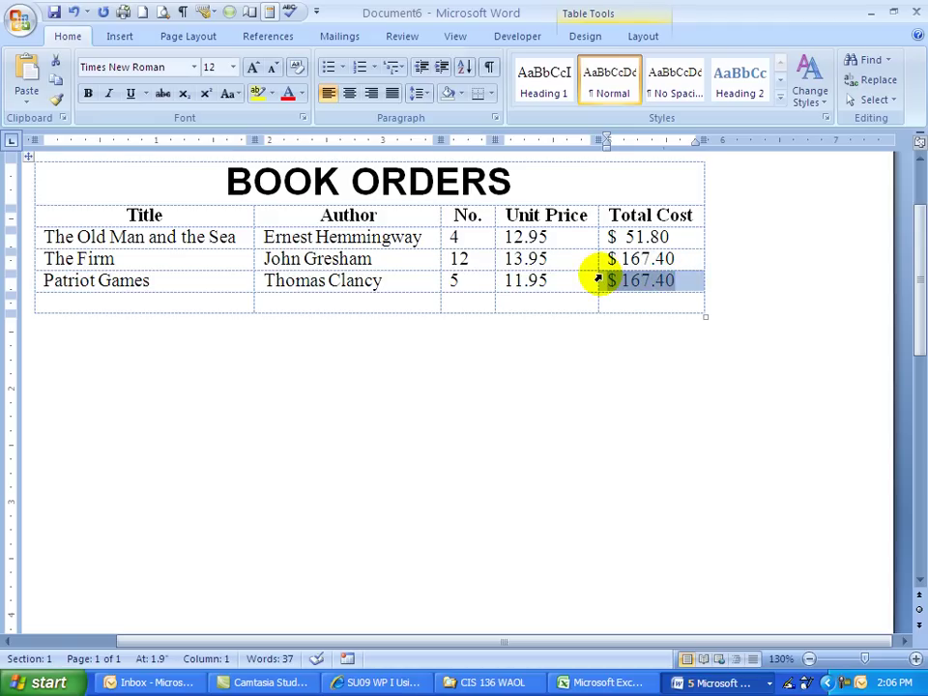
click(806, 594)
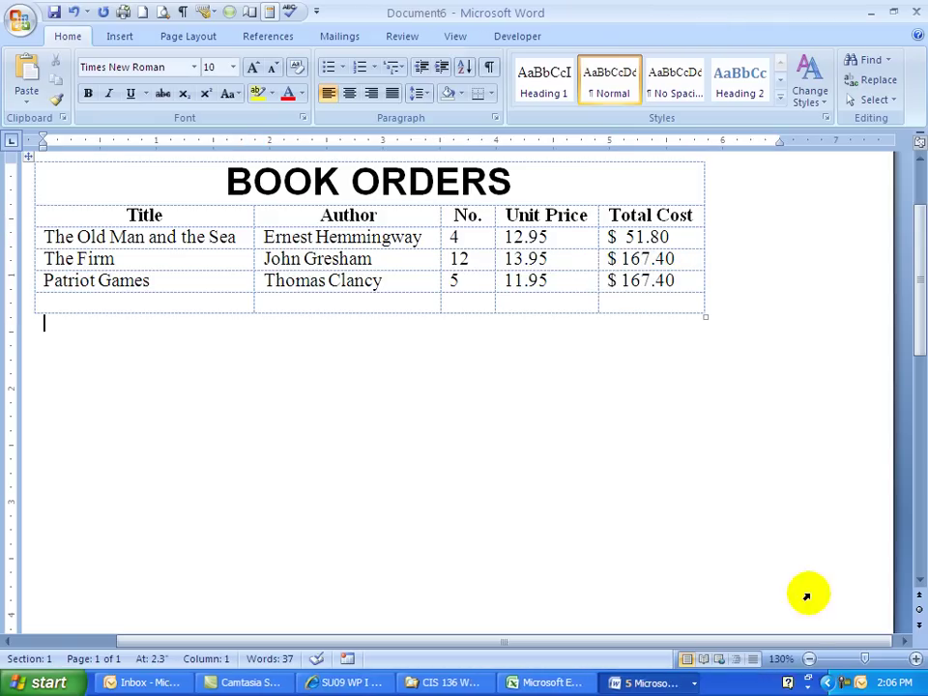
click(605, 281)
Replace Patriot Games' total with a =C5*D5 formula in $#,##0.00;($#,##0.00) format, showing $ 59.75.
key(Delete)
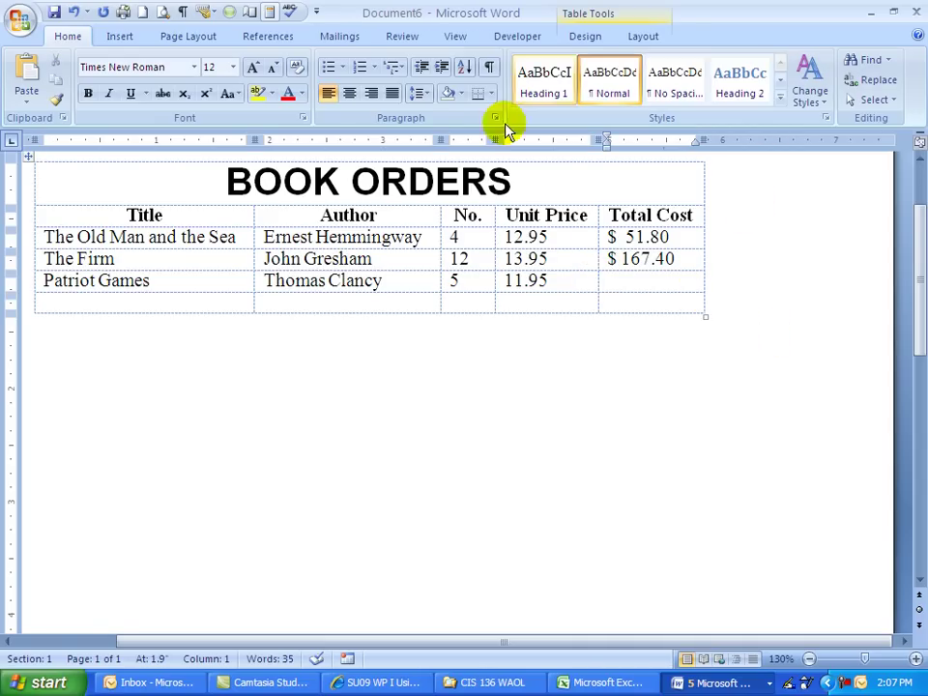
click(642, 37)
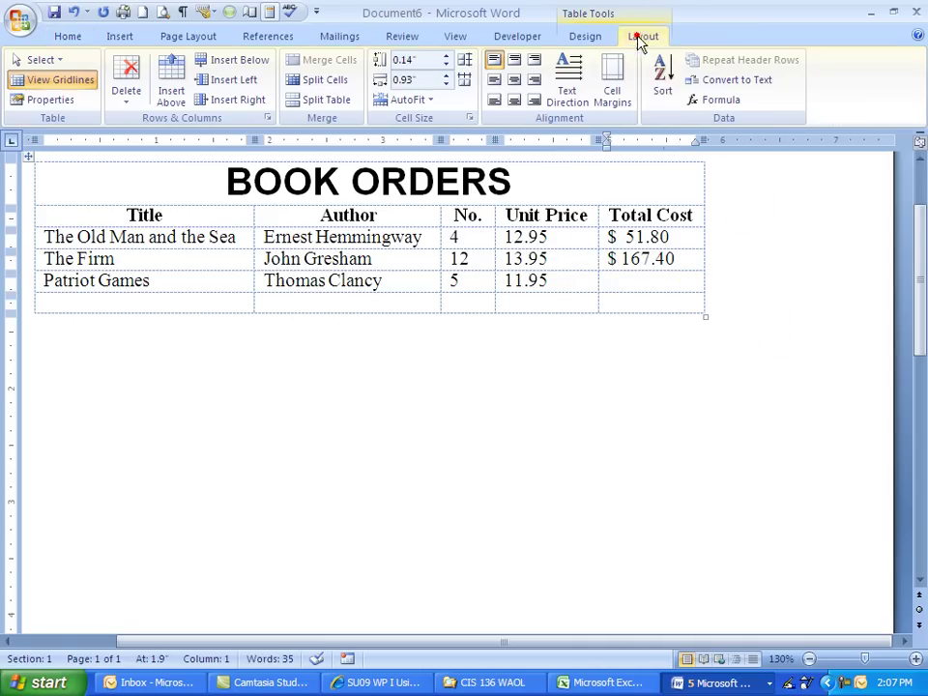
click(714, 100)
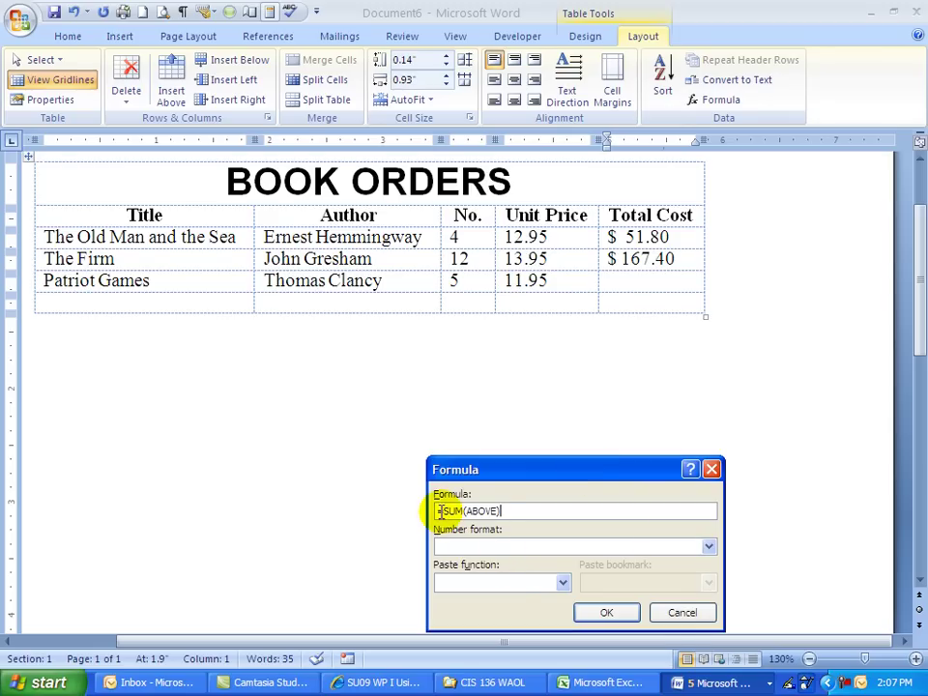
drag(441, 511, 505, 511)
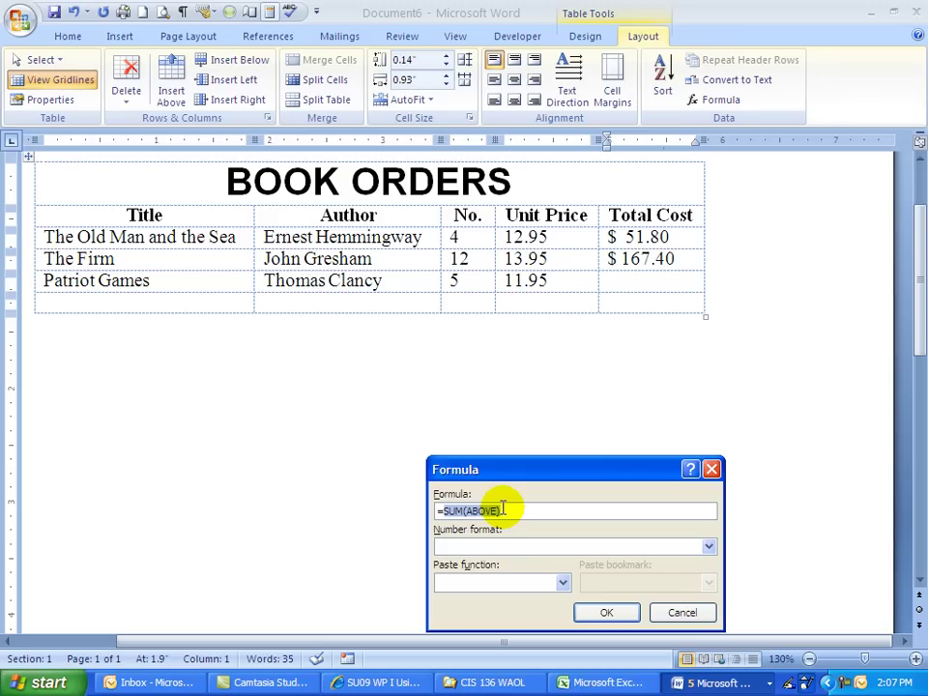
text(C5*D5)
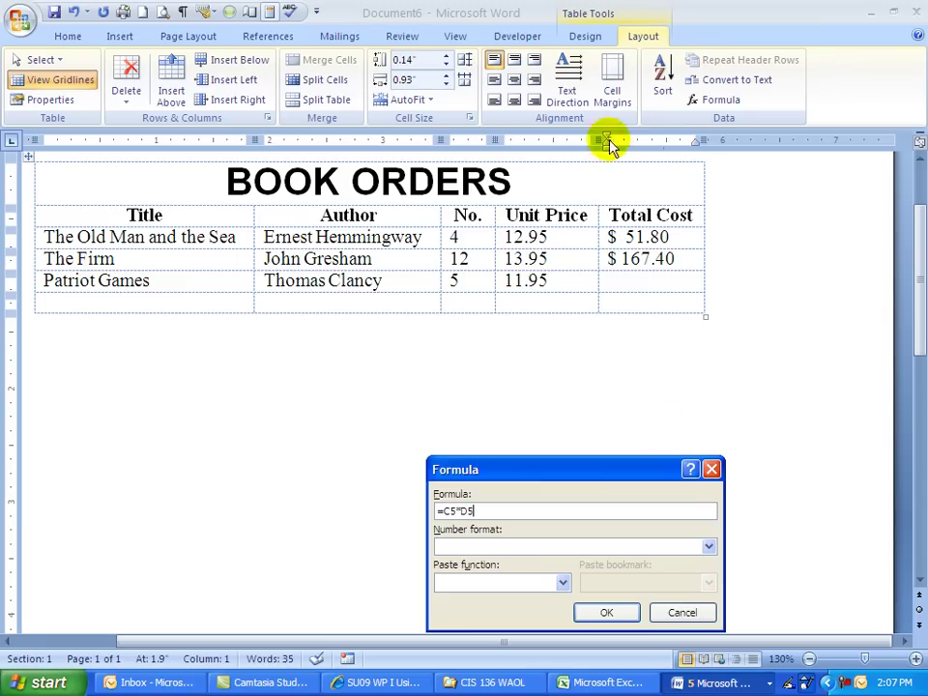
click(709, 547)
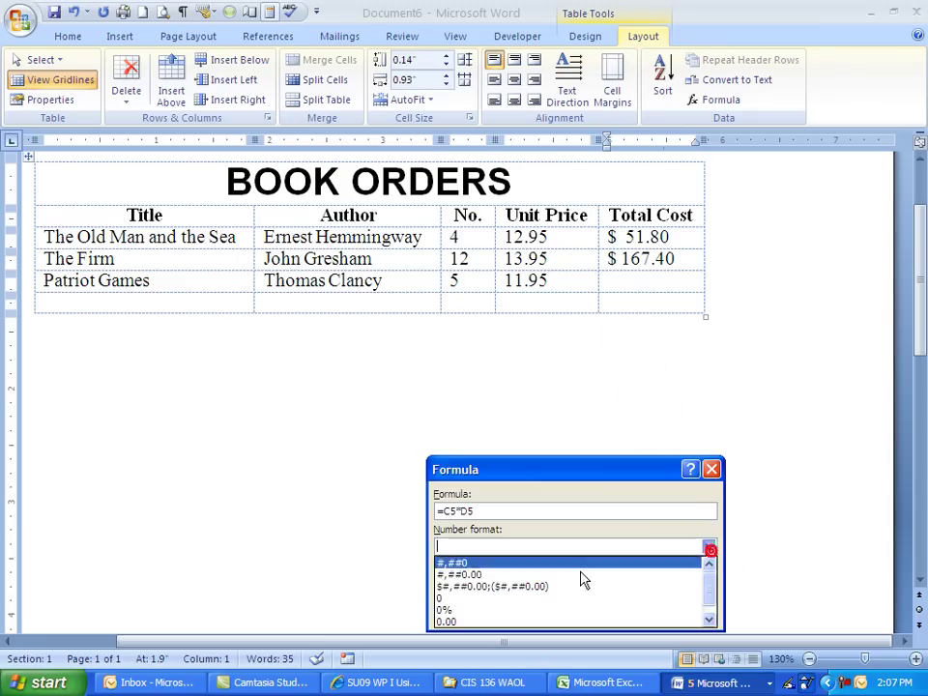
click(518, 585)
click(606, 613)
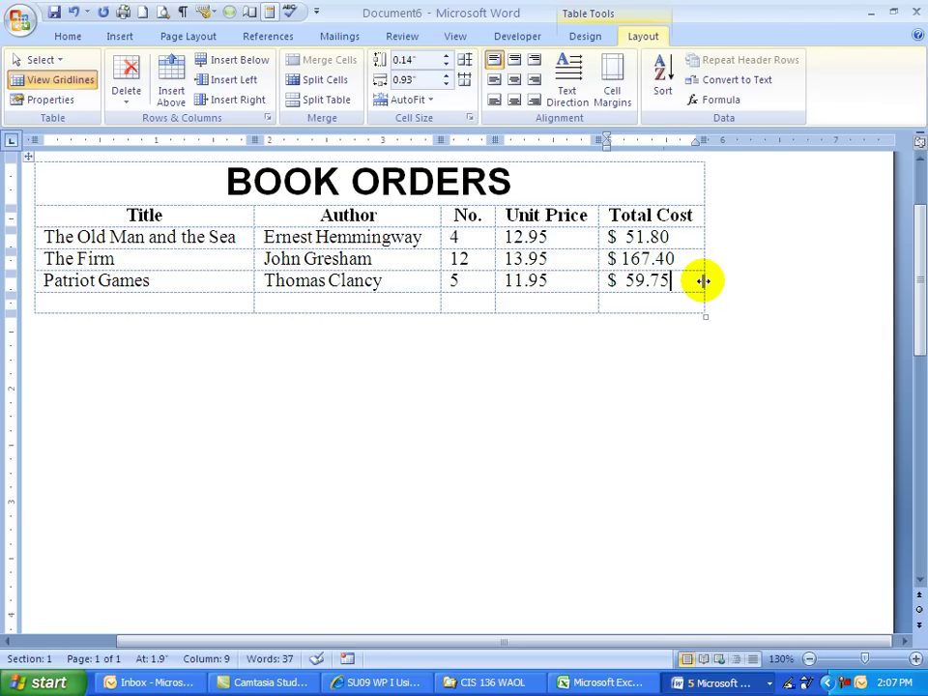
Add a =SUM(ABOVE) grand total in dollar format to the bottom Total Cost cell, giving $ 278.95.
click(635, 300)
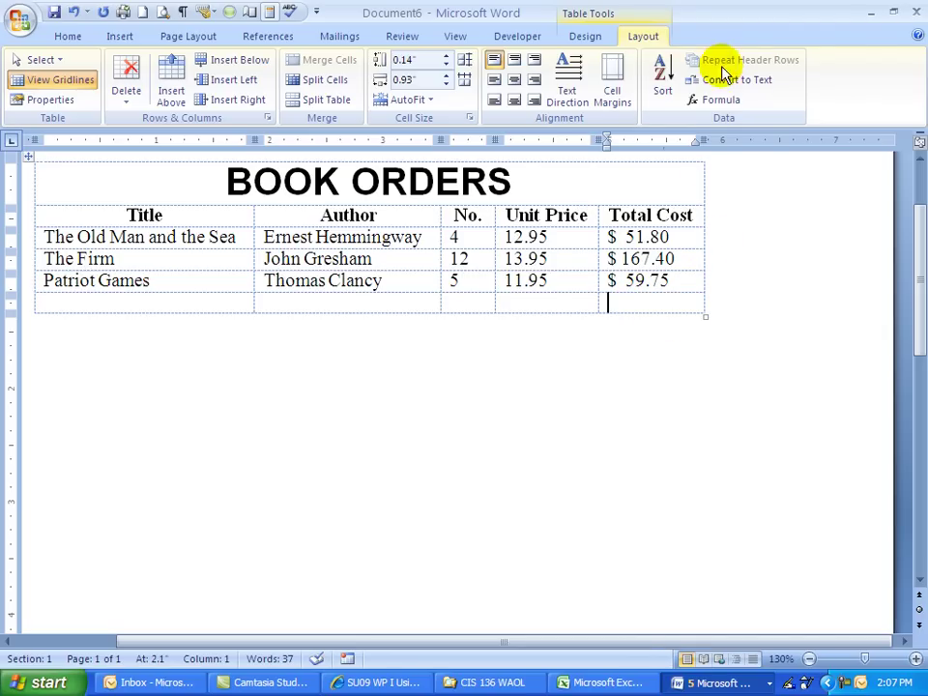
click(716, 100)
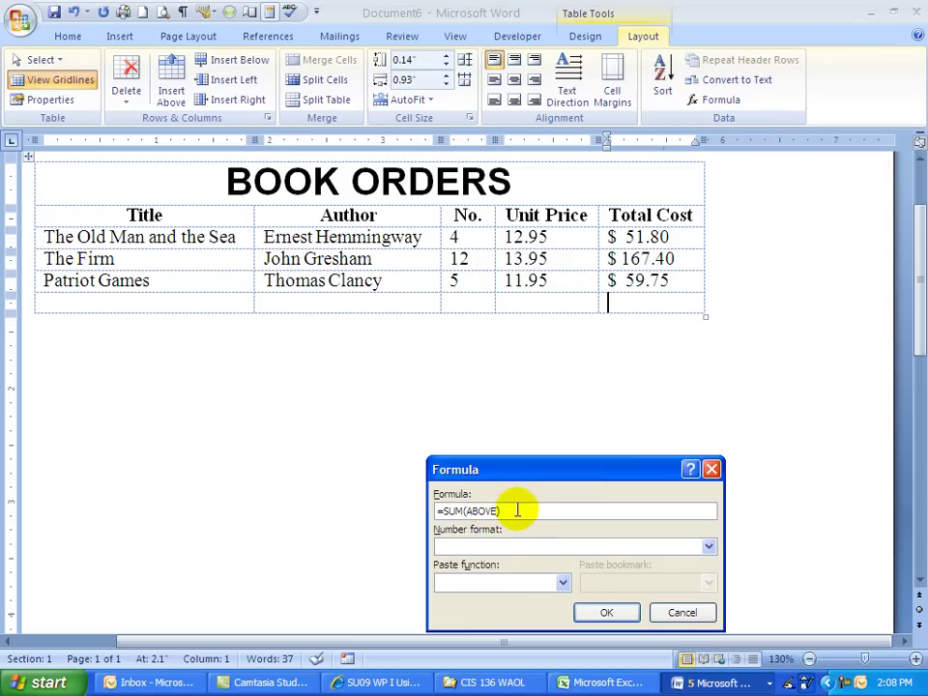
click(708, 547)
click(520, 584)
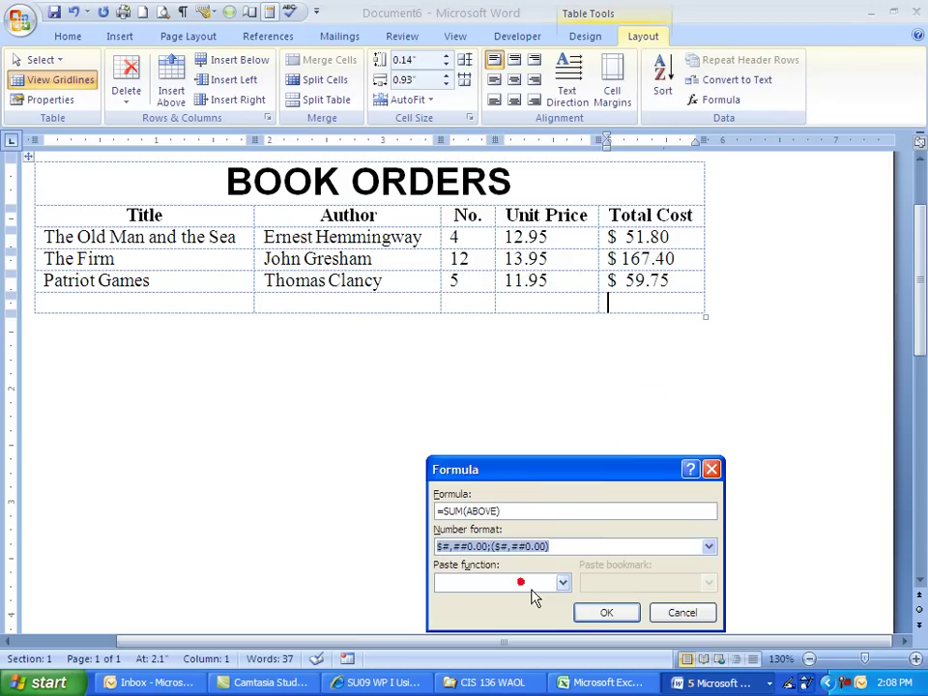
click(603, 613)
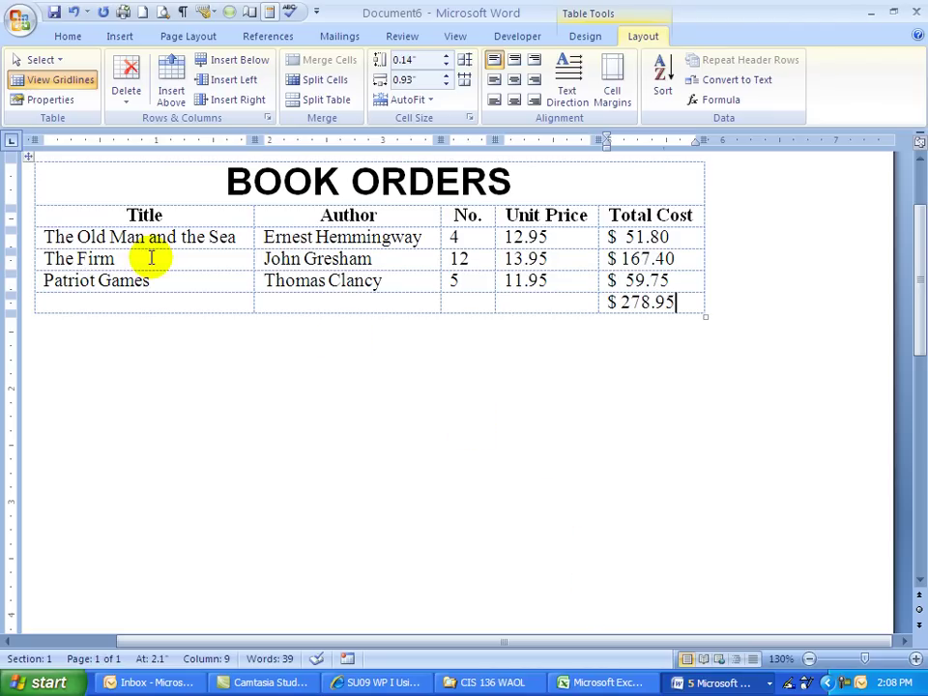
Put double-line All Borders around the BOOK ORDERS title row.
click(21, 183)
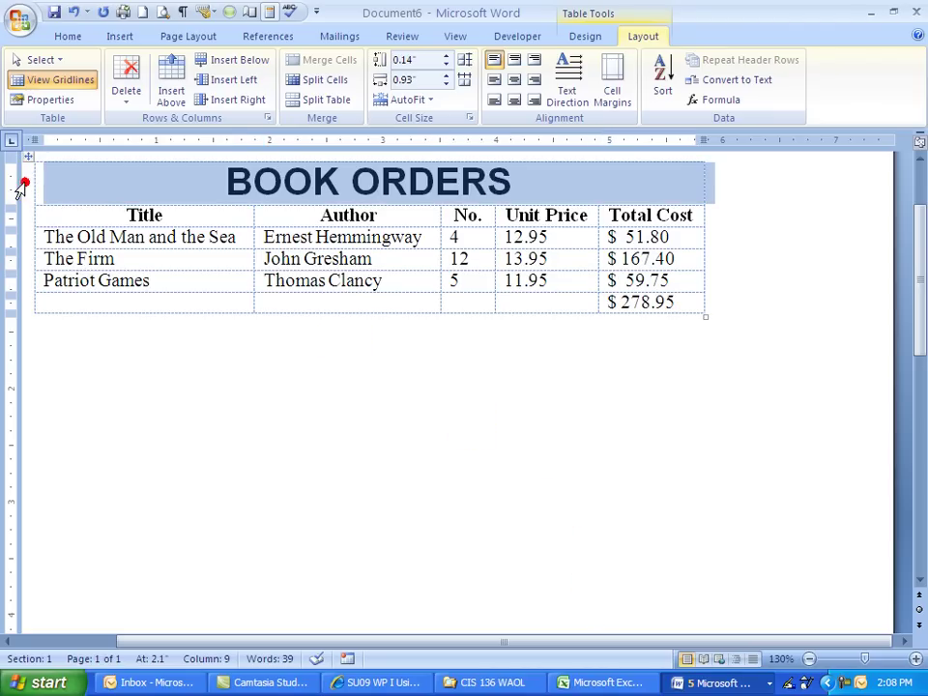
click(580, 39)
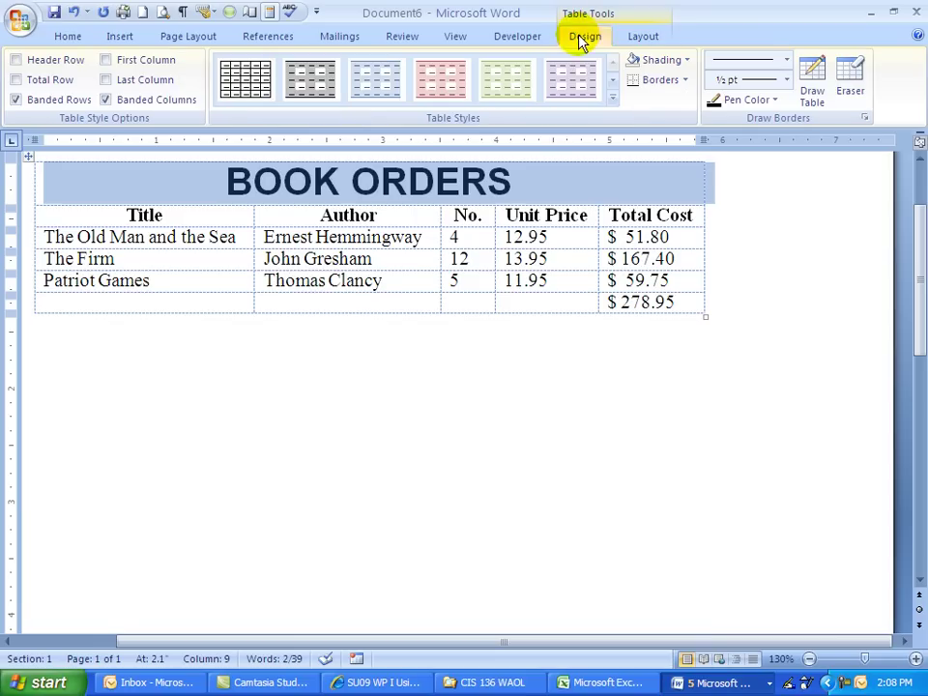
click(787, 61)
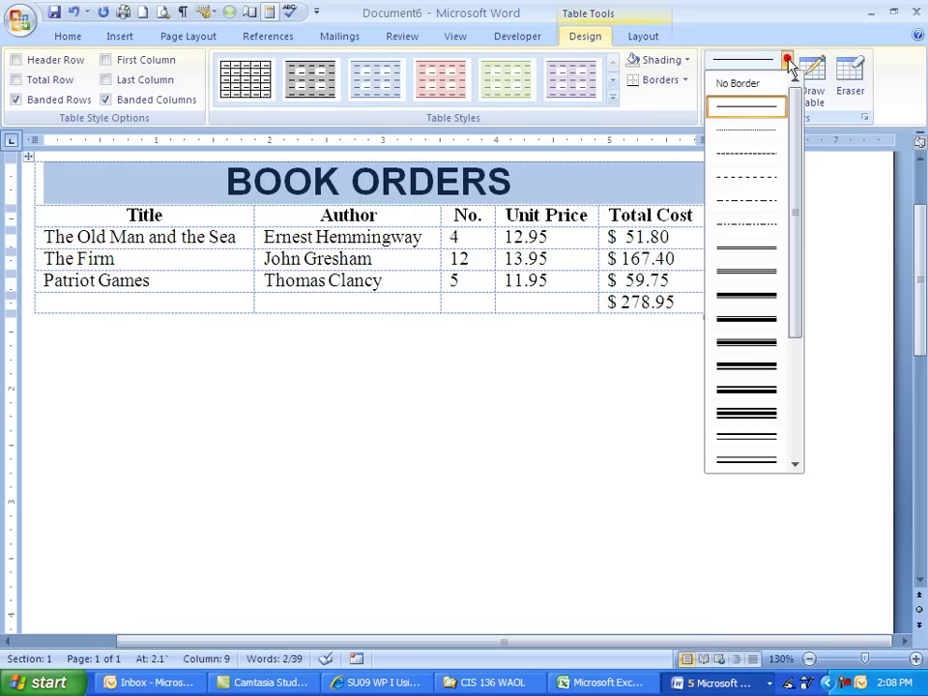
click(761, 249)
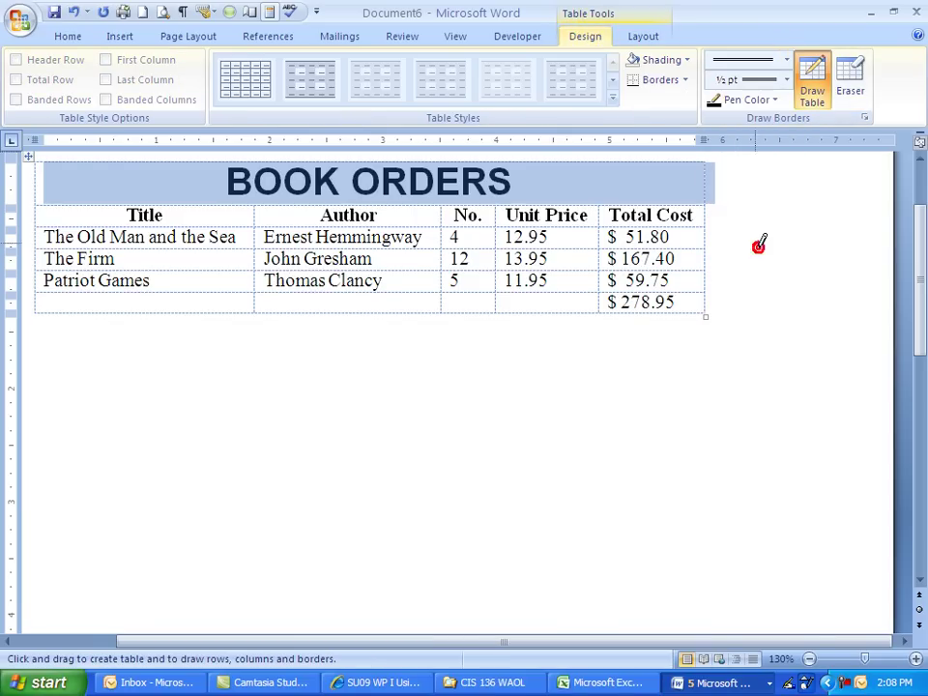
click(680, 80)
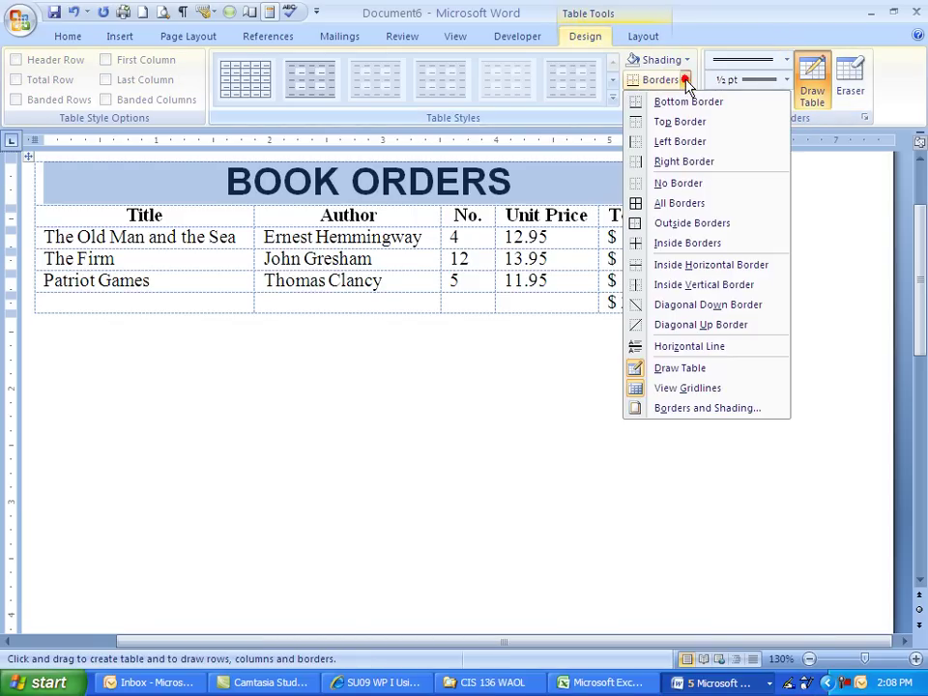
click(637, 205)
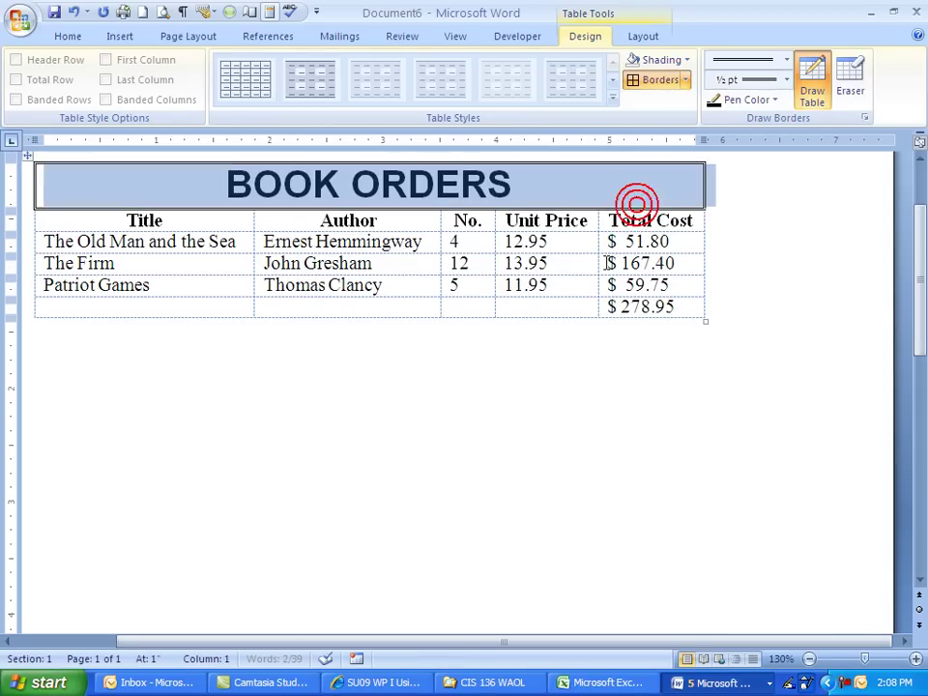
click(540, 400)
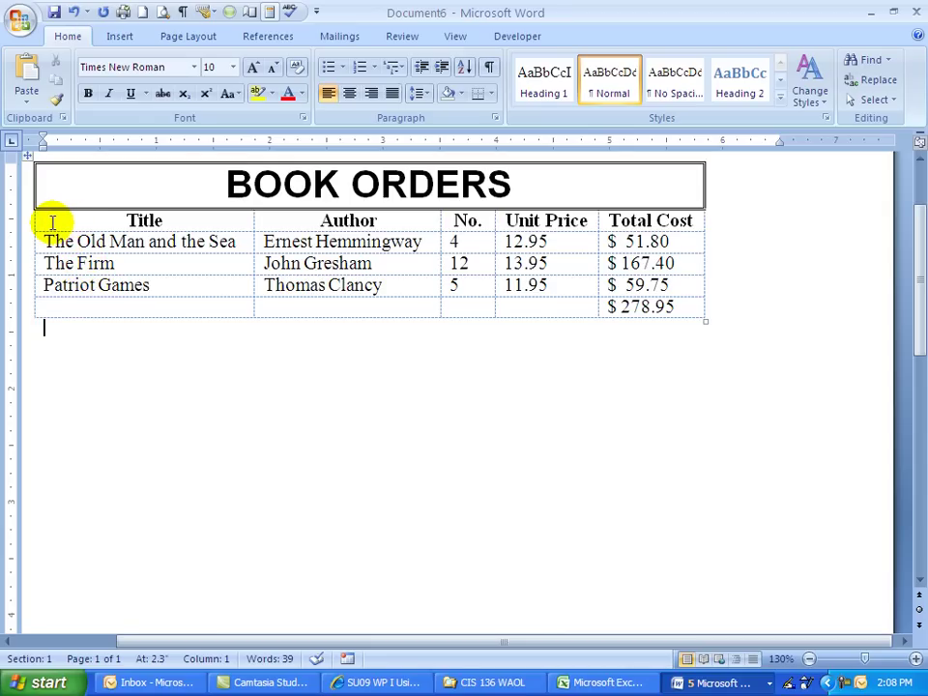
Apply single-line All Borders to the rows from the header through the totals.
drag(52, 222, 654, 311)
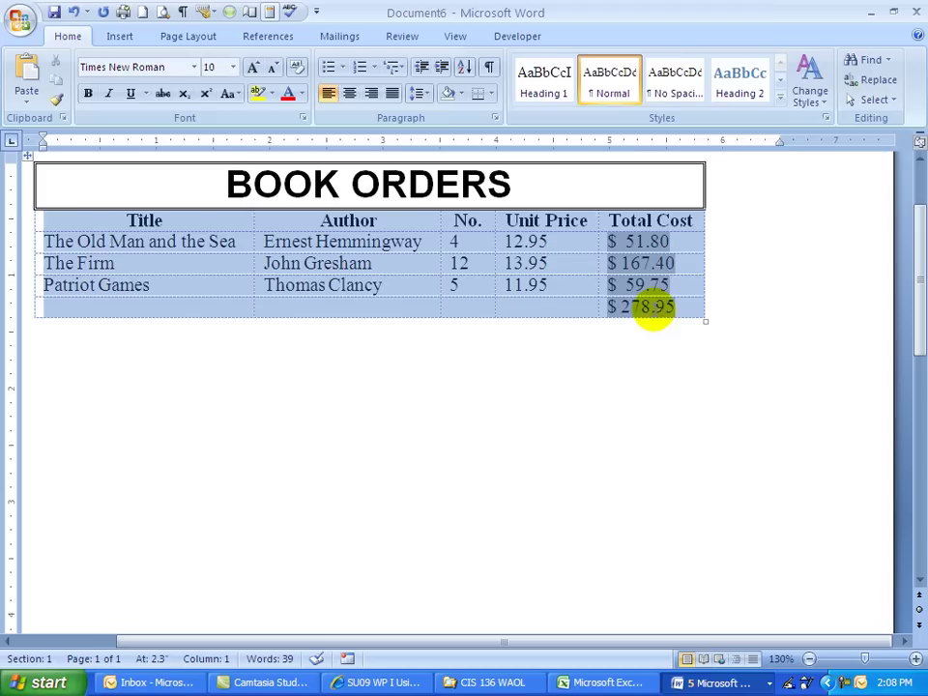
click(585, 35)
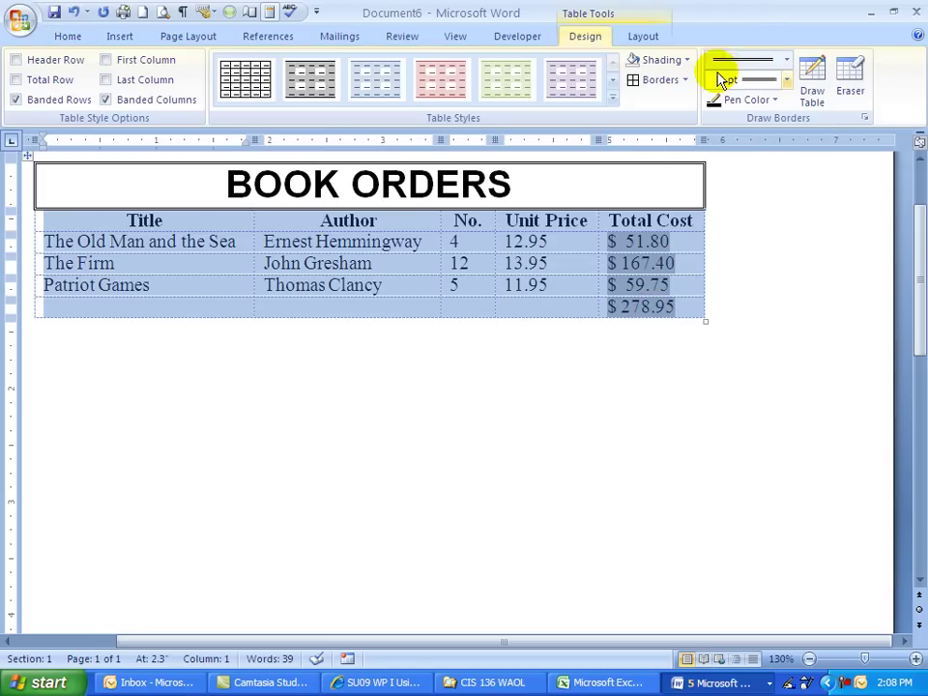
click(786, 60)
click(765, 109)
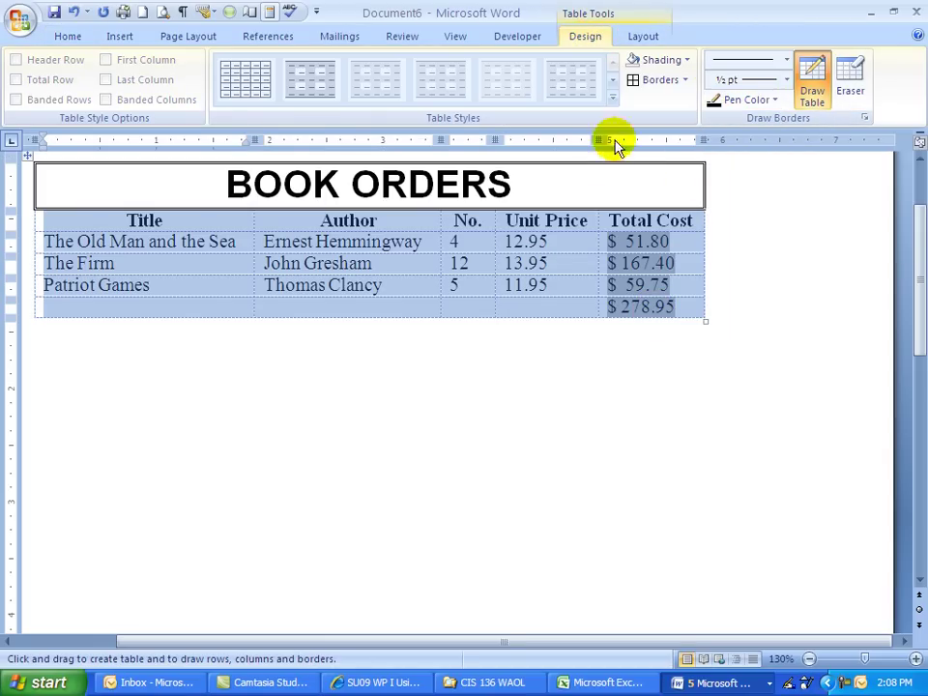
click(632, 85)
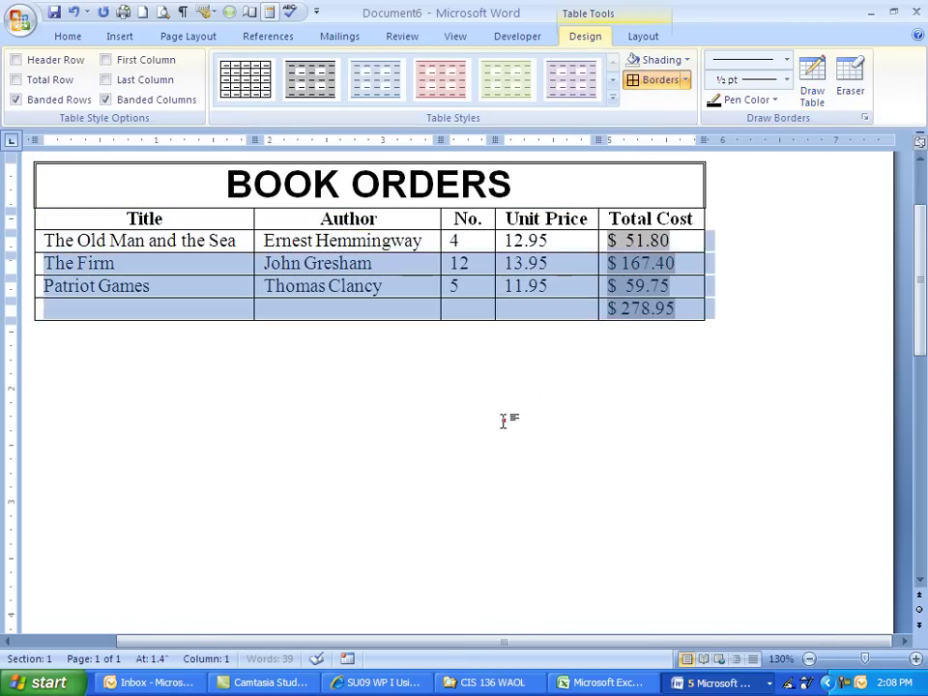
click(502, 421)
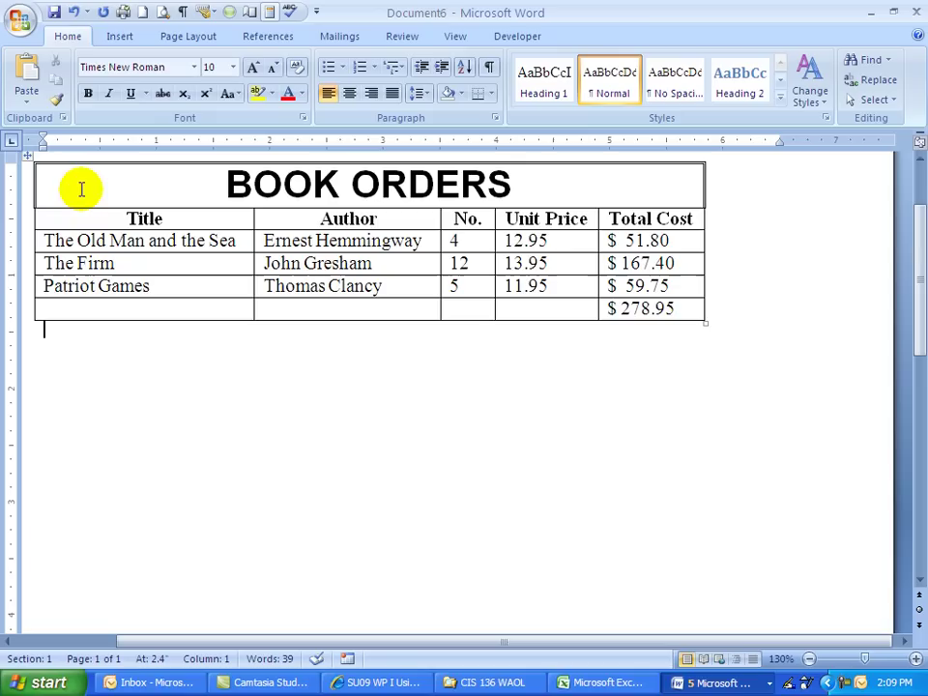
Add a bottom border to the title row.
click(47, 194)
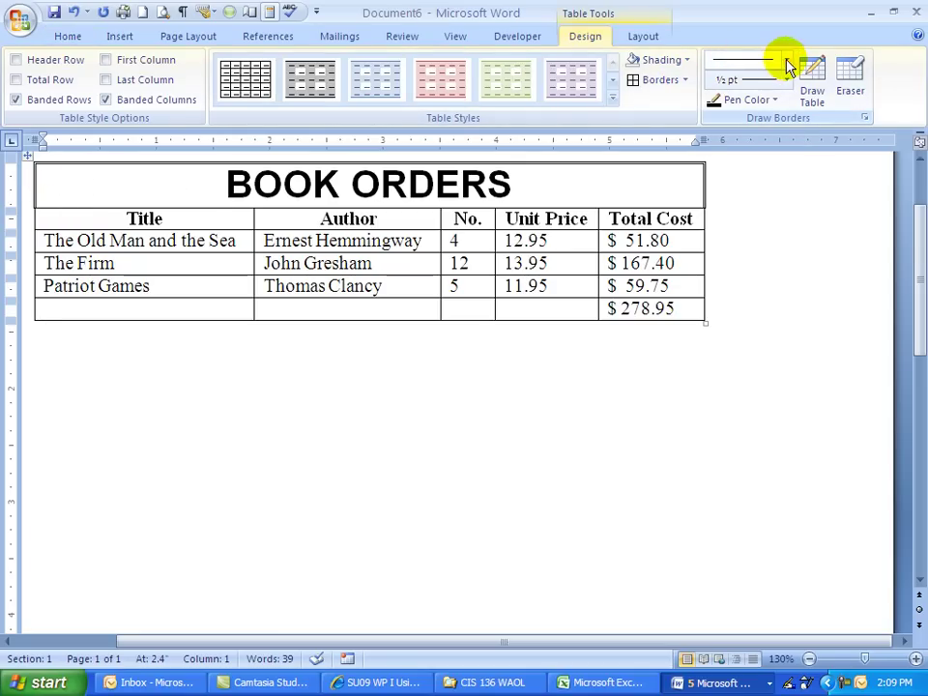
click(788, 66)
click(723, 250)
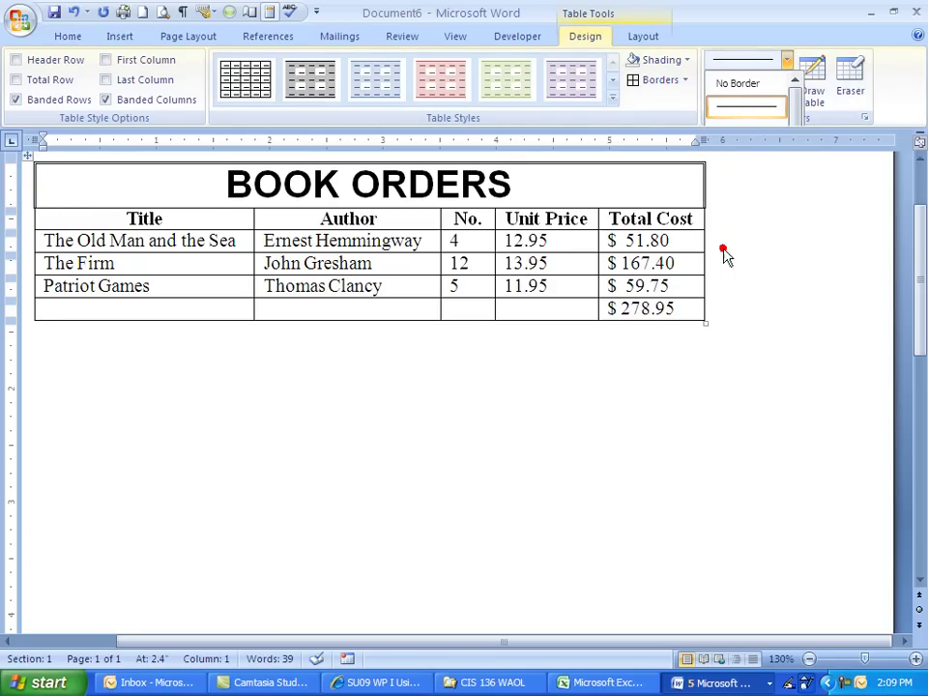
click(685, 81)
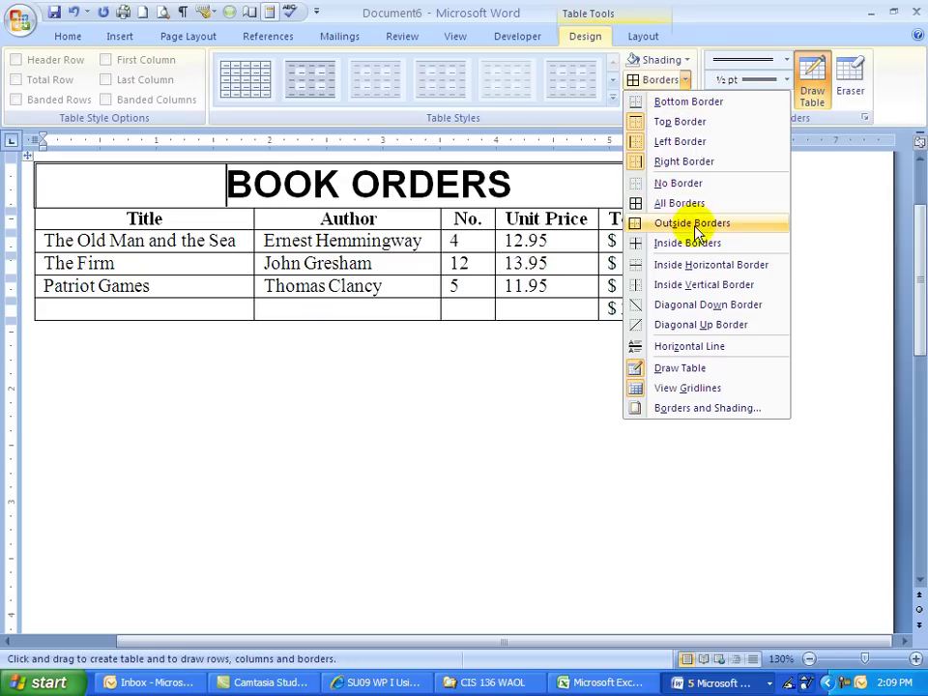
click(639, 103)
click(527, 395)
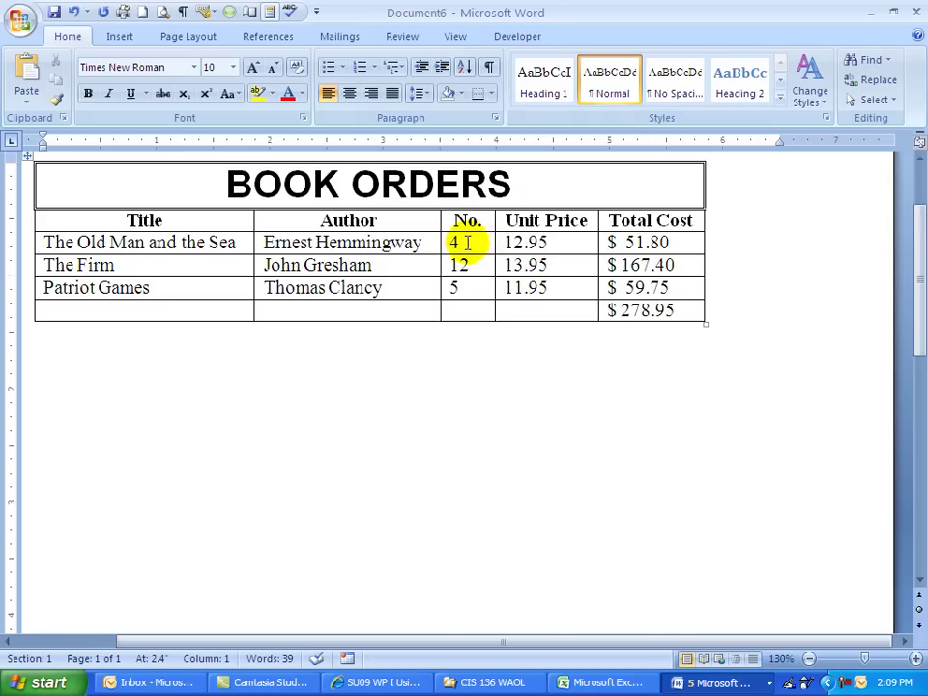
Set a decimal tab on the ruler for the No. values 4, 12 and 5, shifted slightly right.
drag(444, 241, 636, 321)
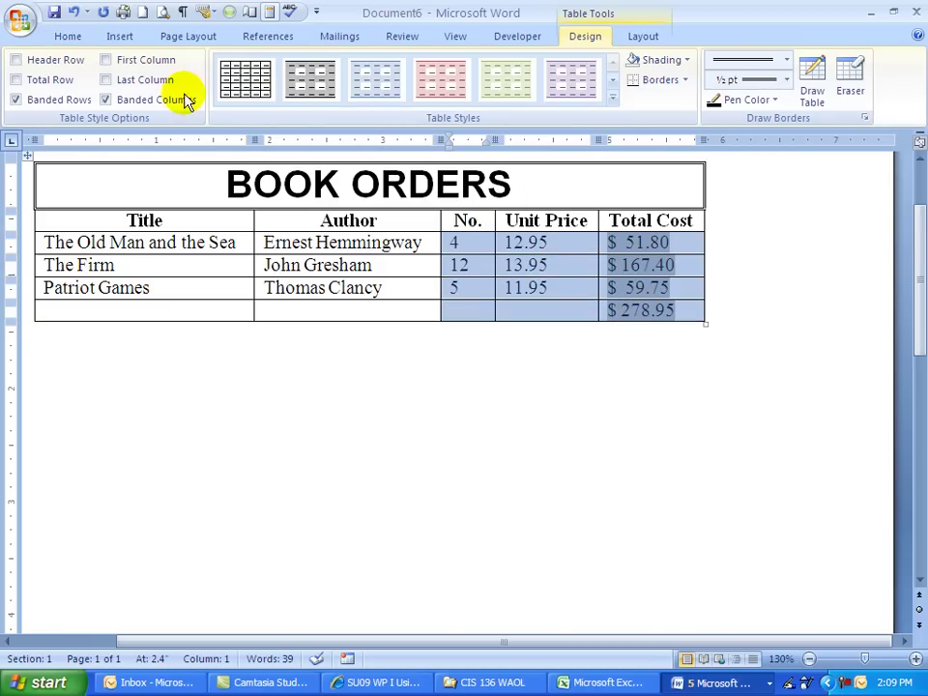
click(66, 36)
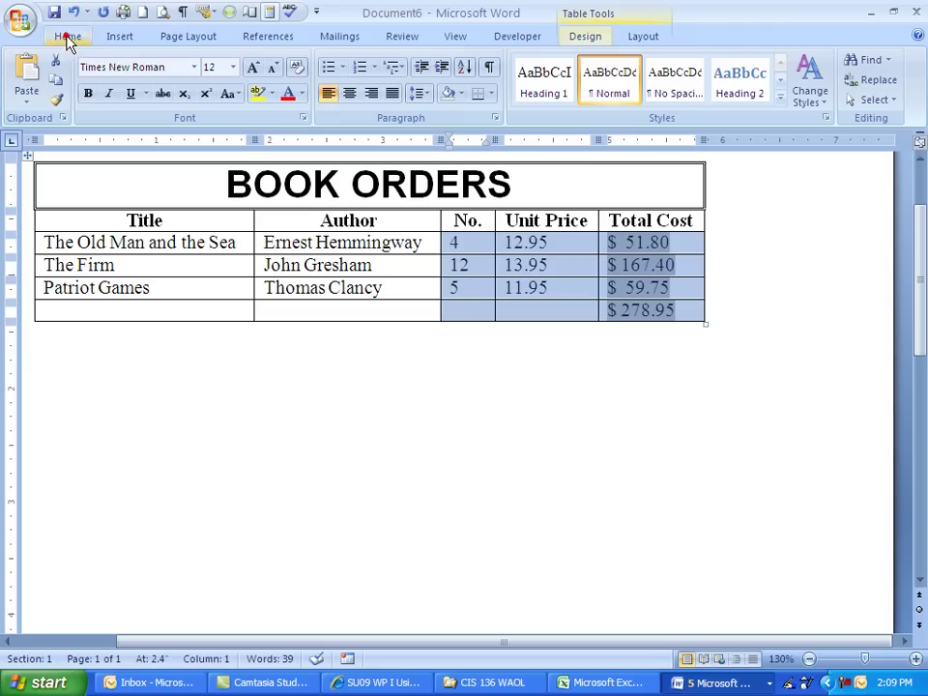
click(327, 96)
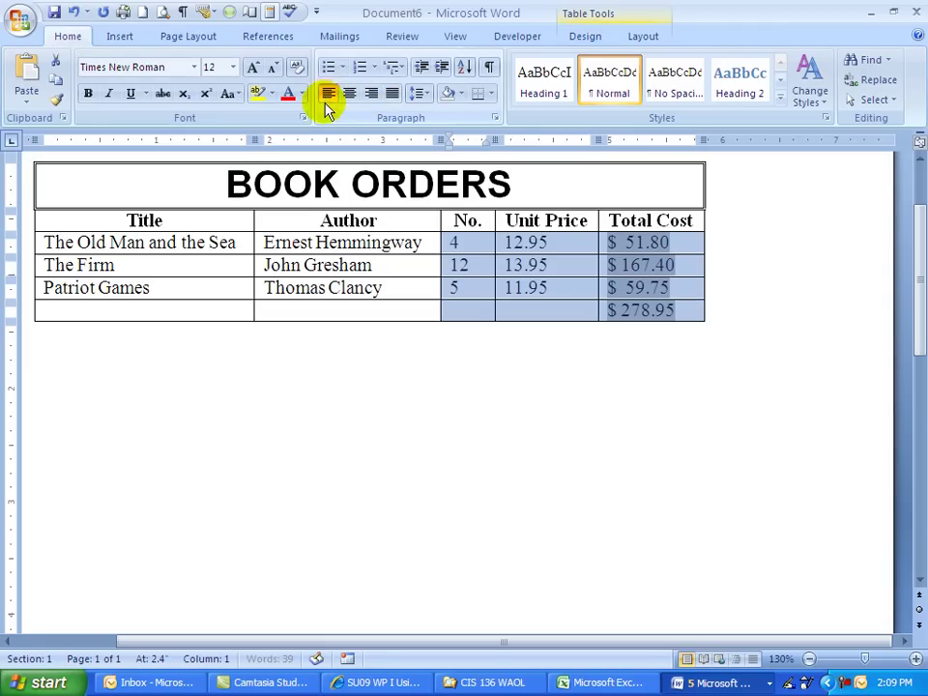
click(526, 418)
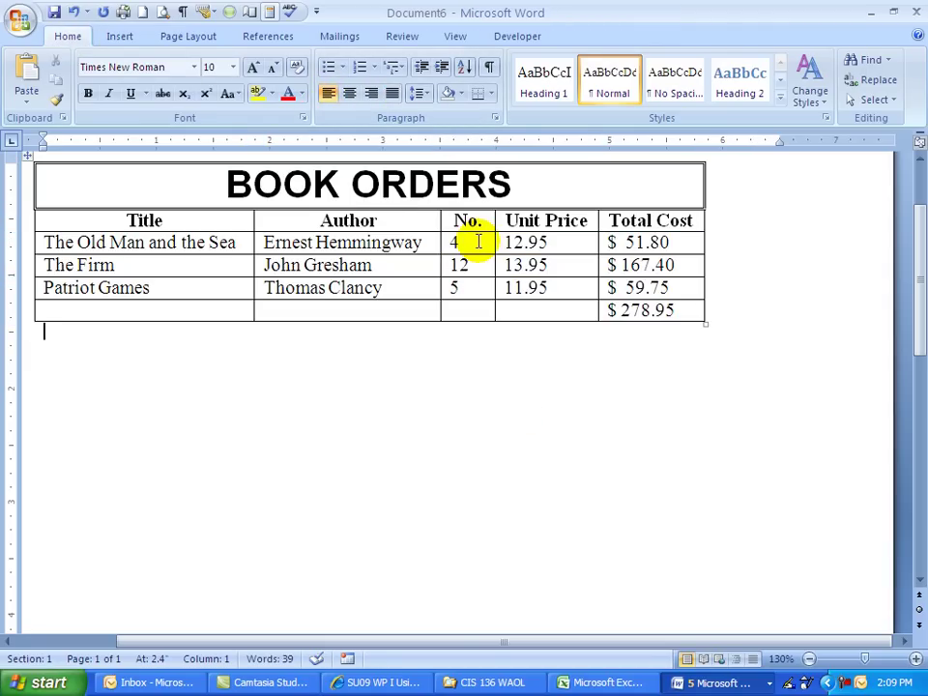
drag(474, 241, 475, 305)
click(472, 331)
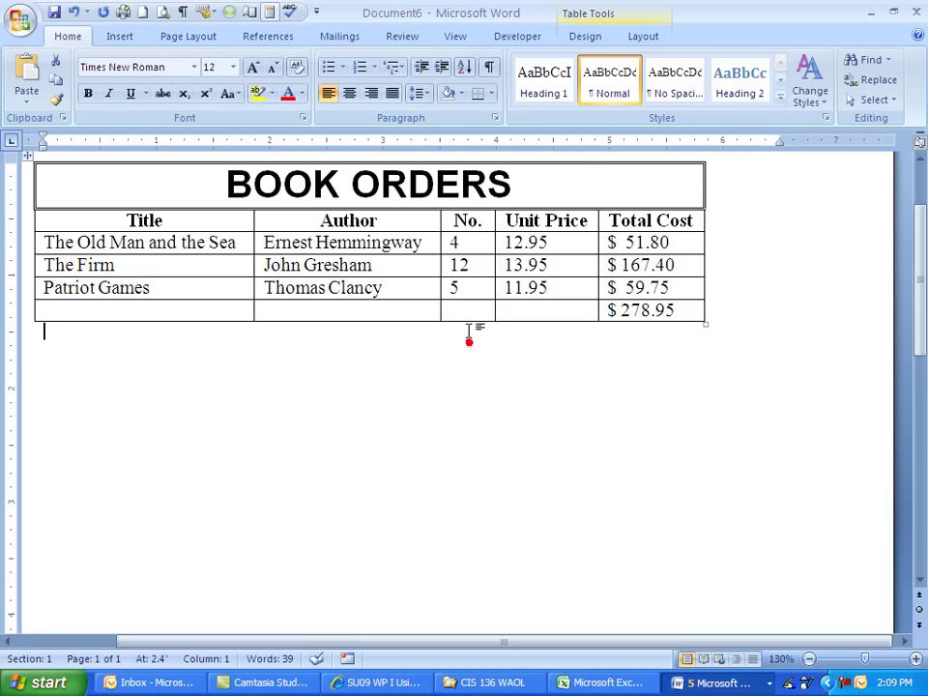
drag(470, 242, 470, 283)
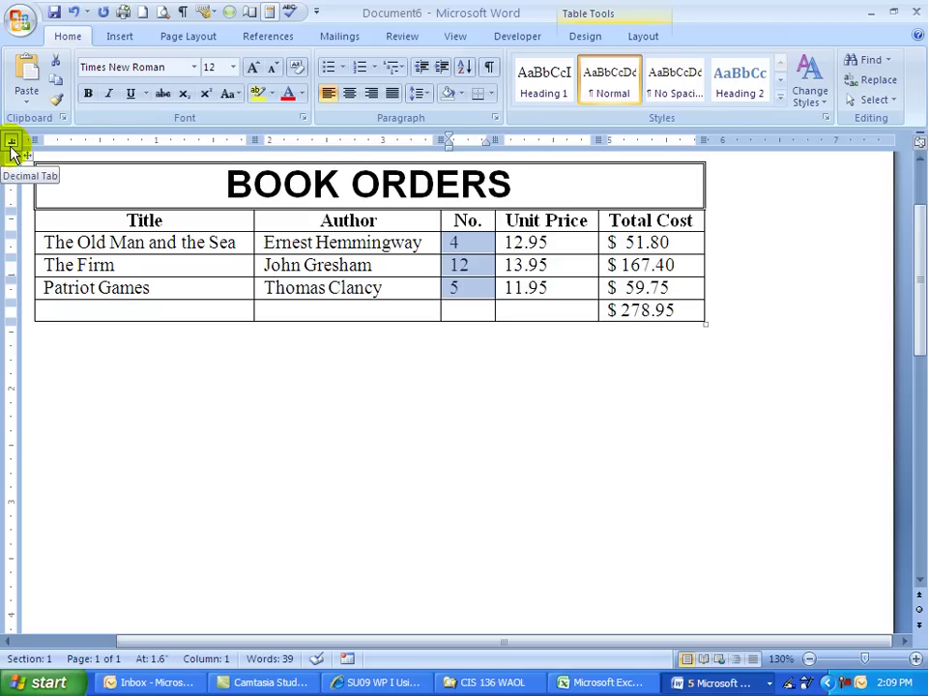
click(469, 145)
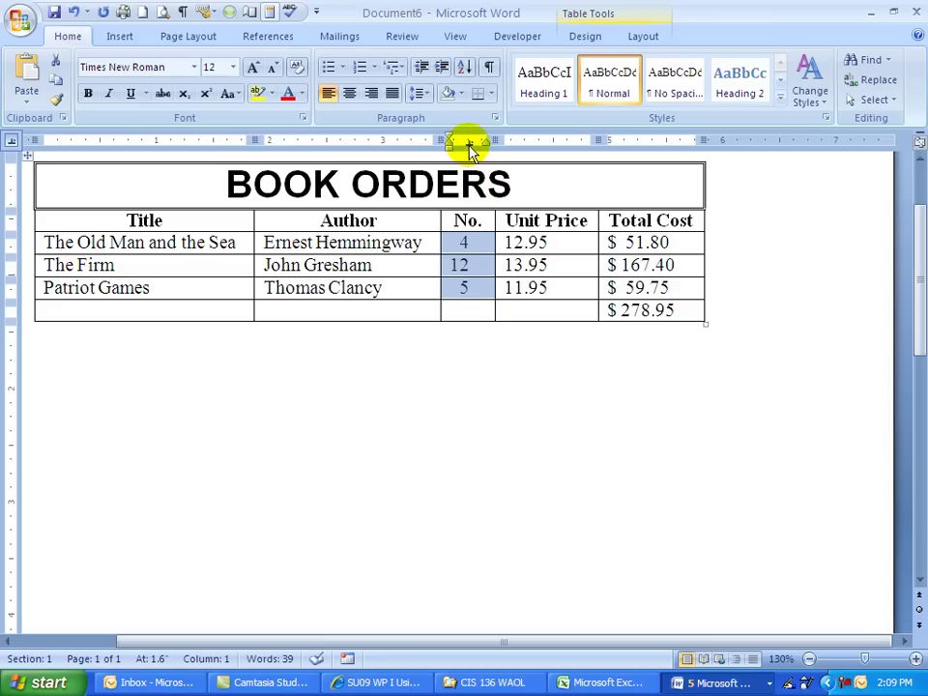
drag(469, 145, 477, 149)
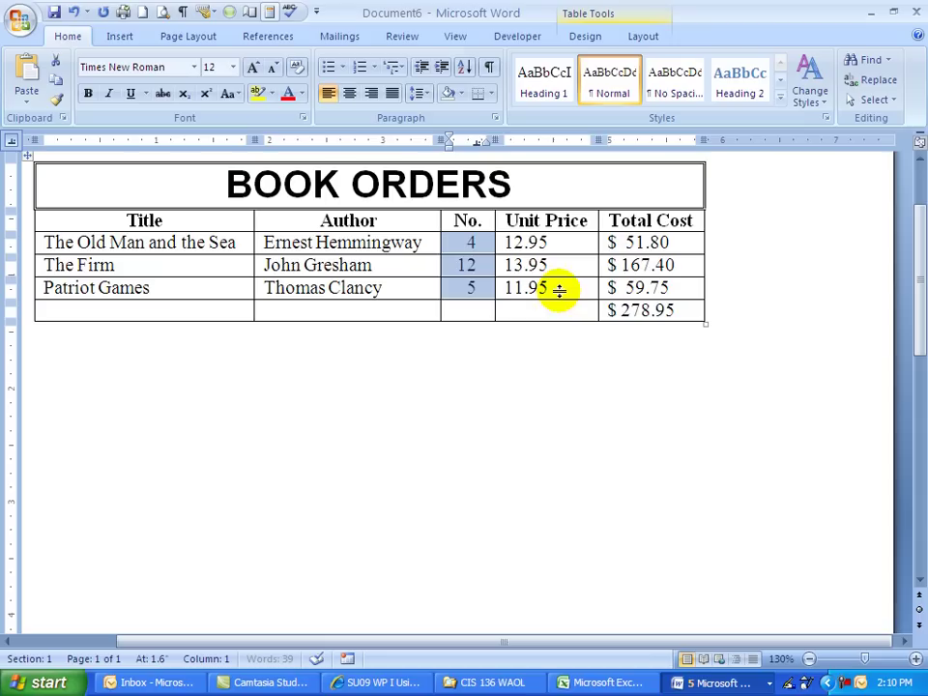
click(532, 348)
Add a decimal tab for the Unit Price values, nudged slightly left.
drag(552, 242, 555, 290)
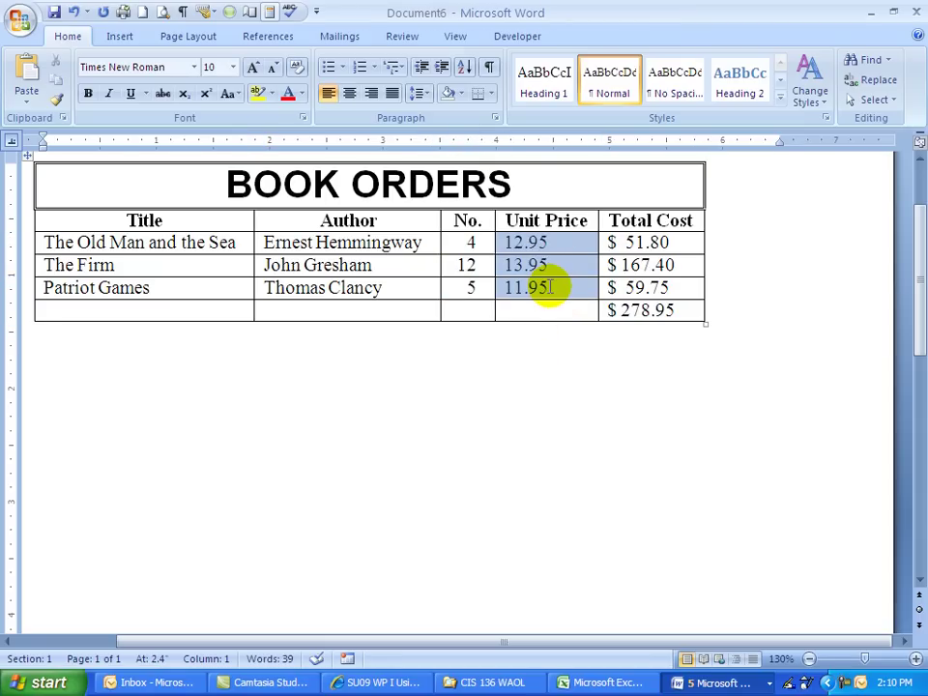
click(556, 143)
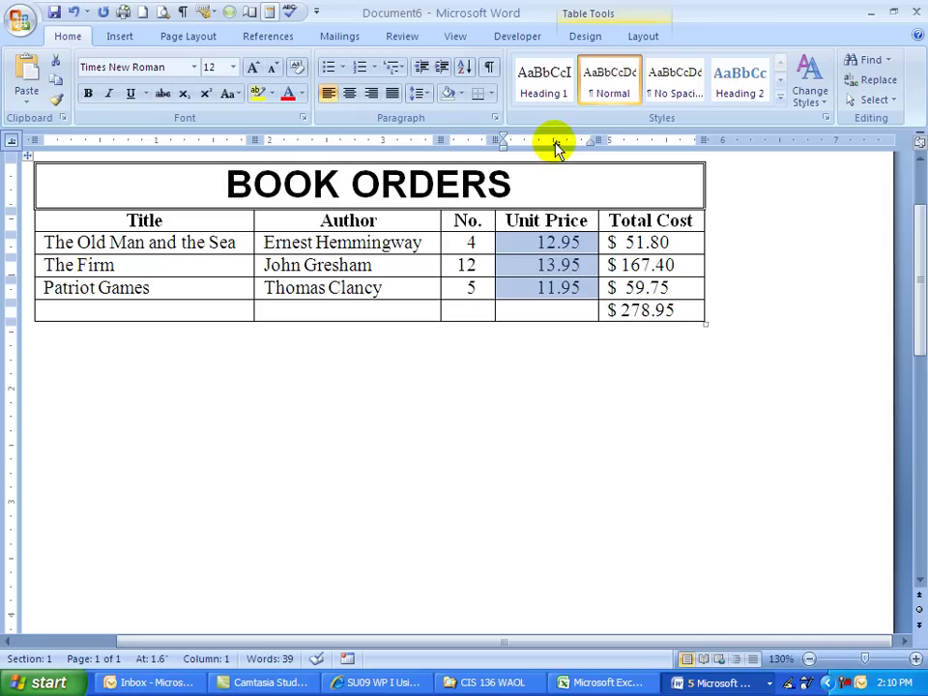
drag(555, 143, 546, 145)
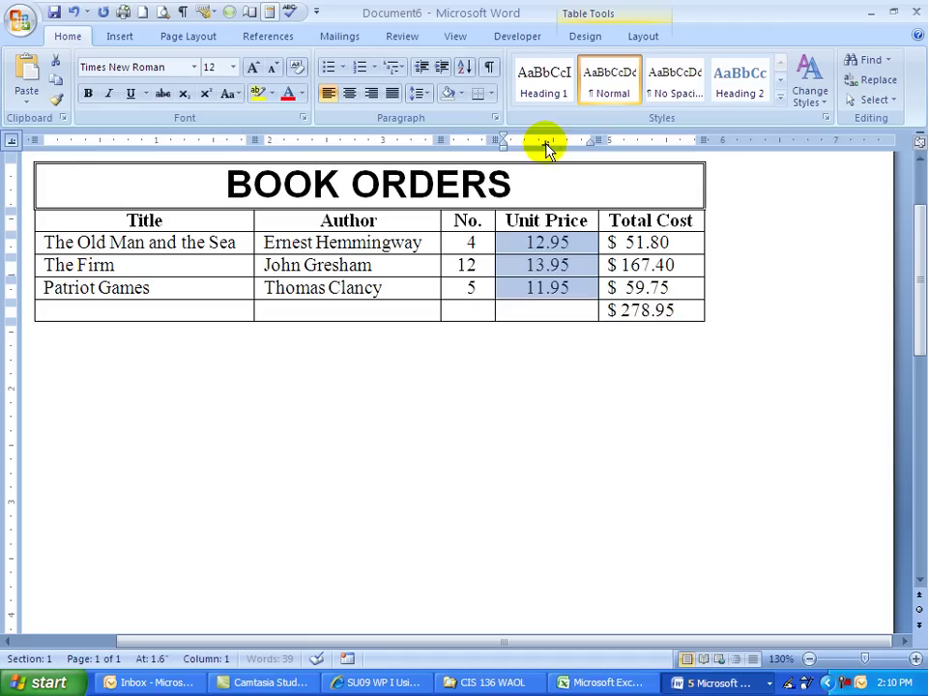
click(589, 365)
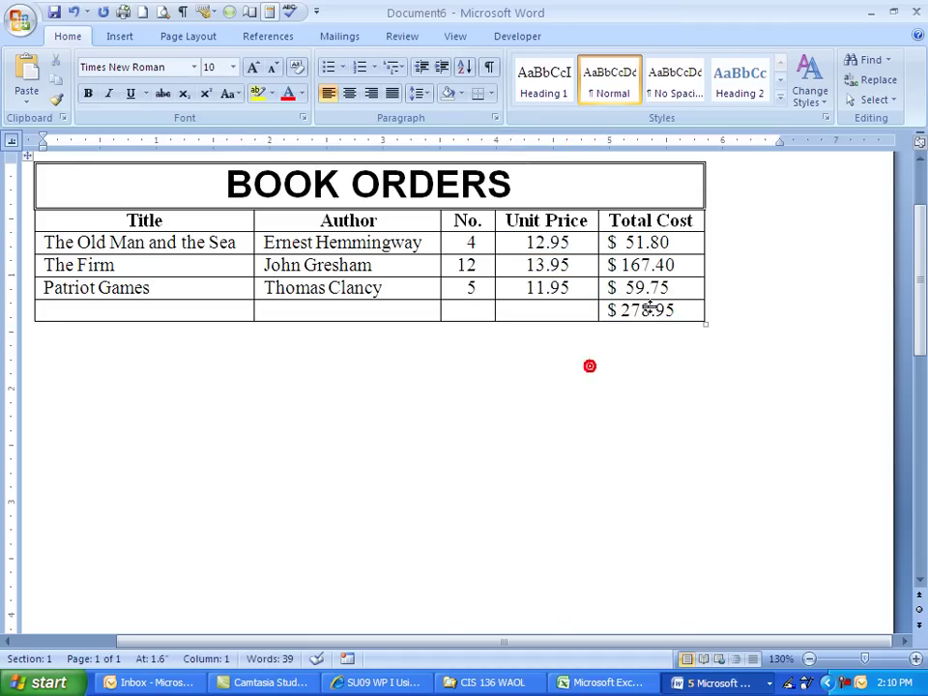
Align the four Total Cost amounts on a decimal tab shifted slightly right.
drag(676, 242, 673, 310)
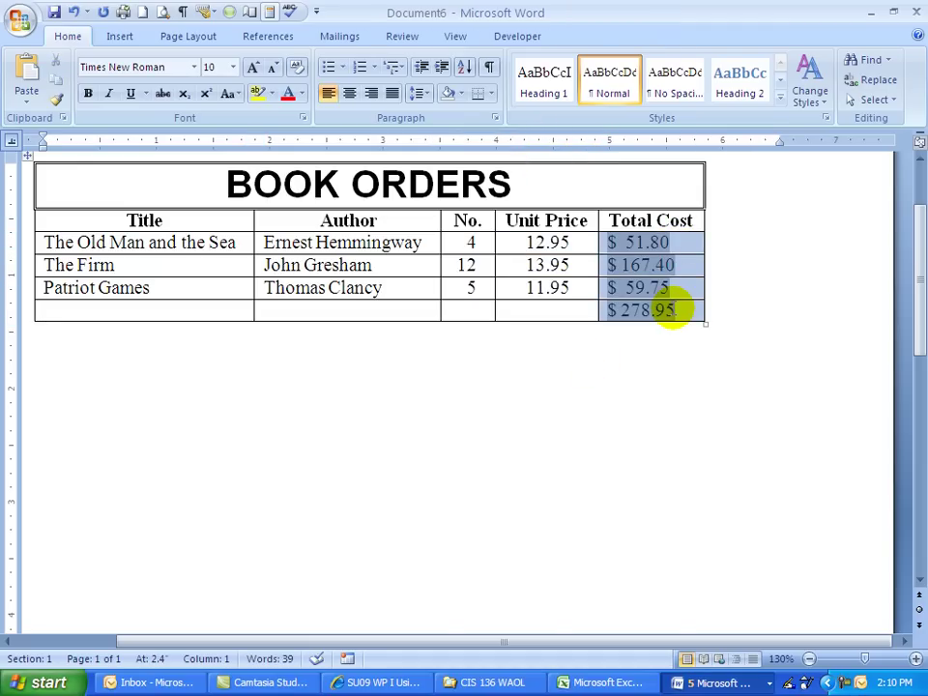
click(652, 143)
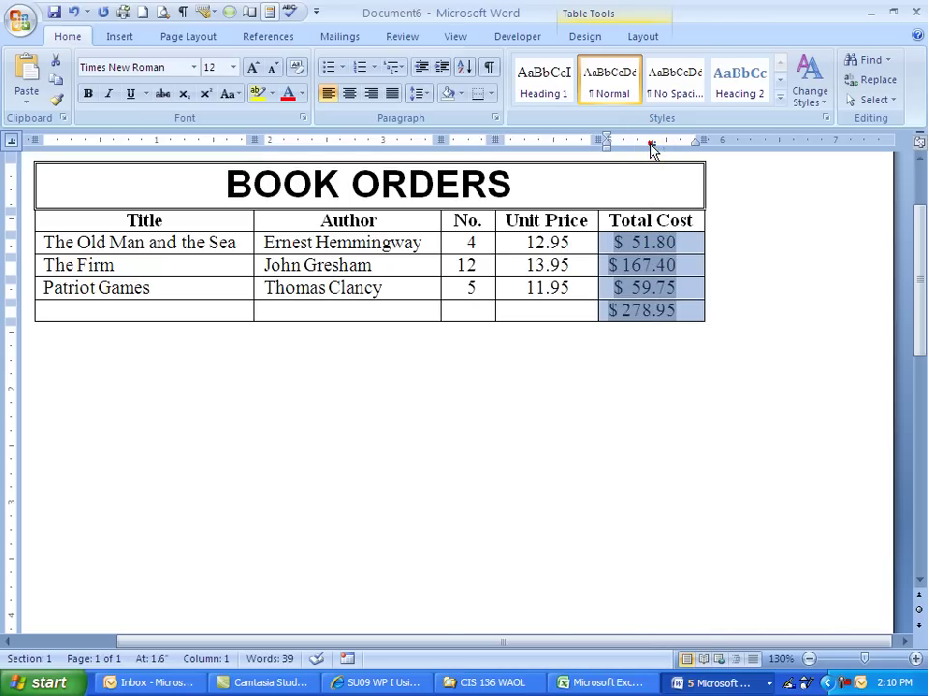
drag(651, 145, 657, 145)
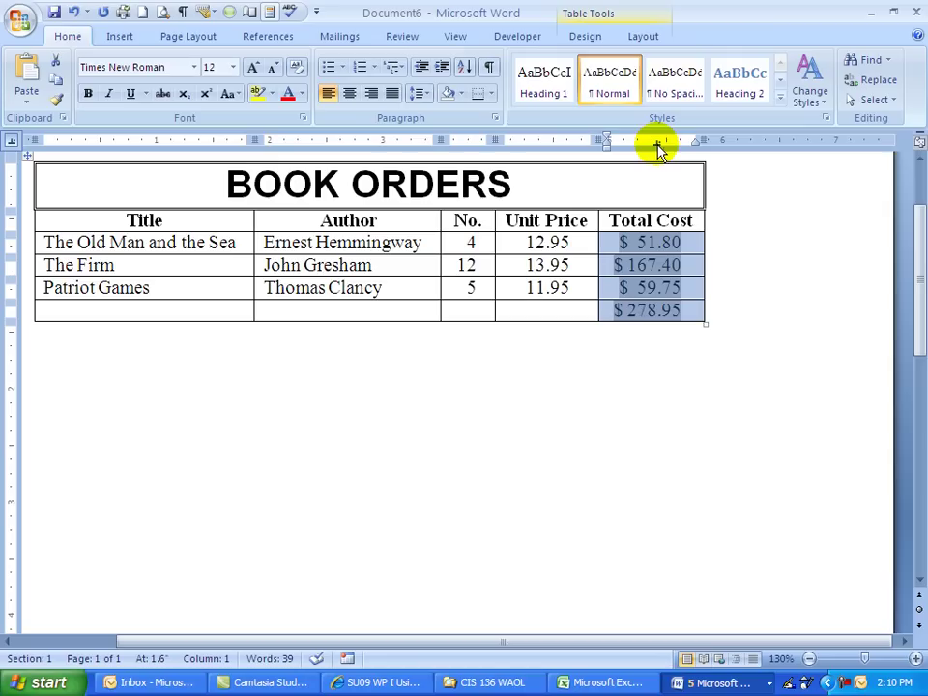
drag(657, 145, 659, 147)
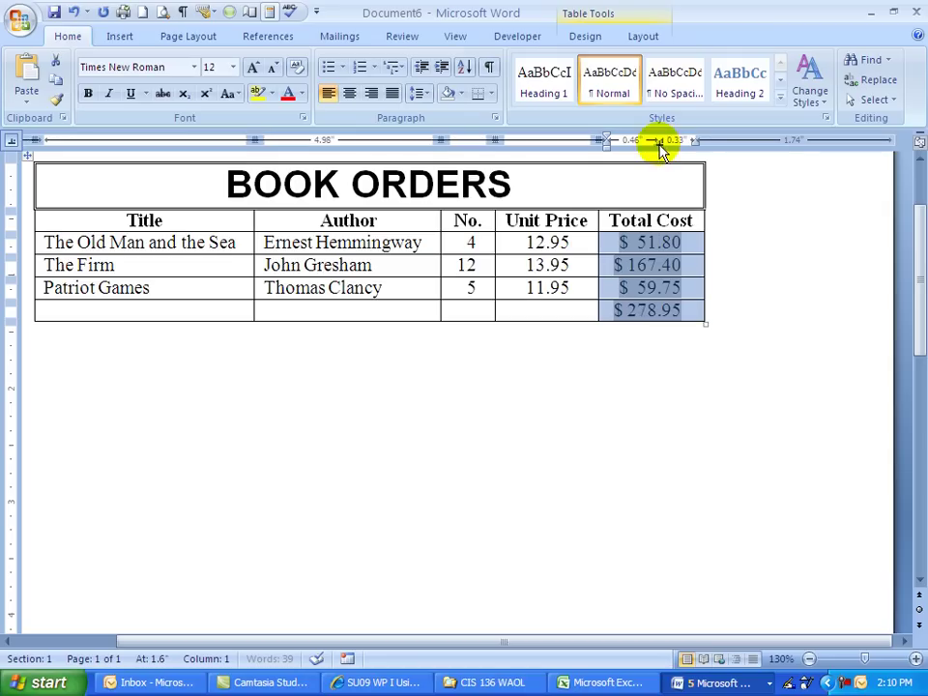
click(612, 415)
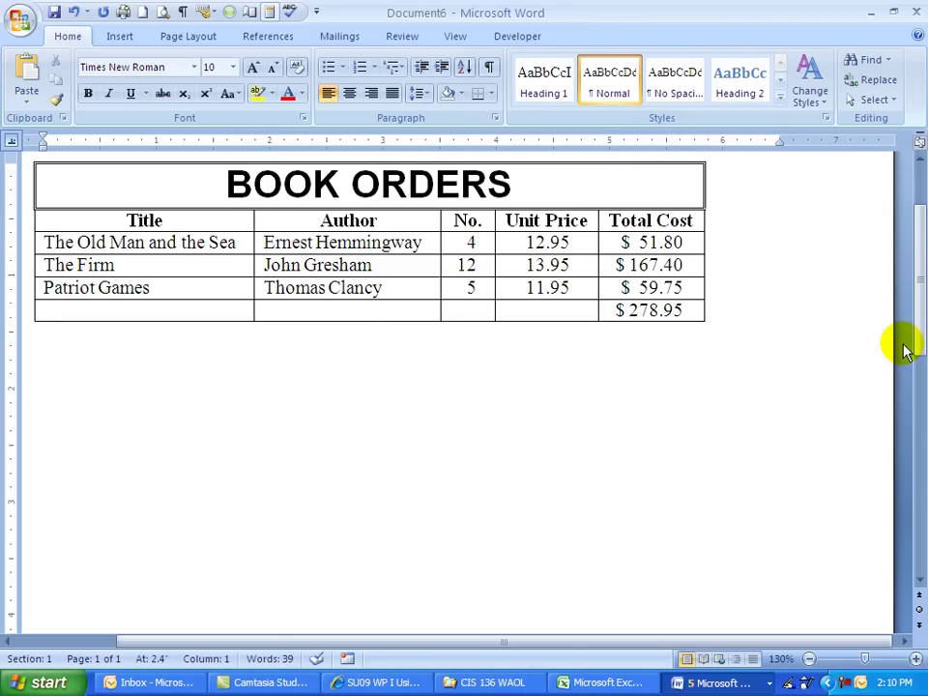
Select the whole BOOK ORDERS table and center it horizontally with Ctrl+E.
scroll(918, 334, up, 1)
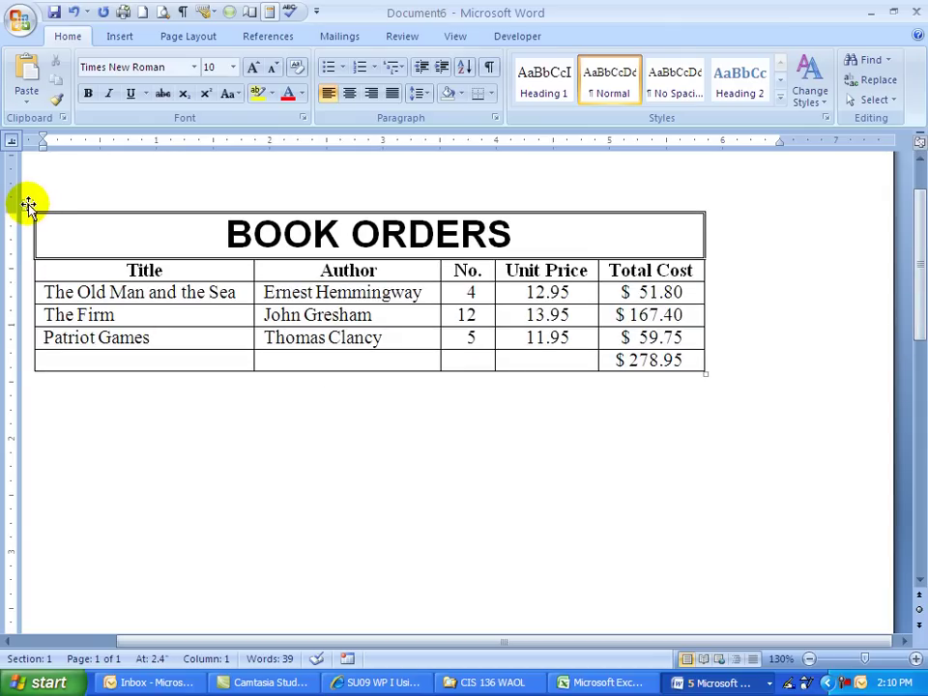
click(28, 206)
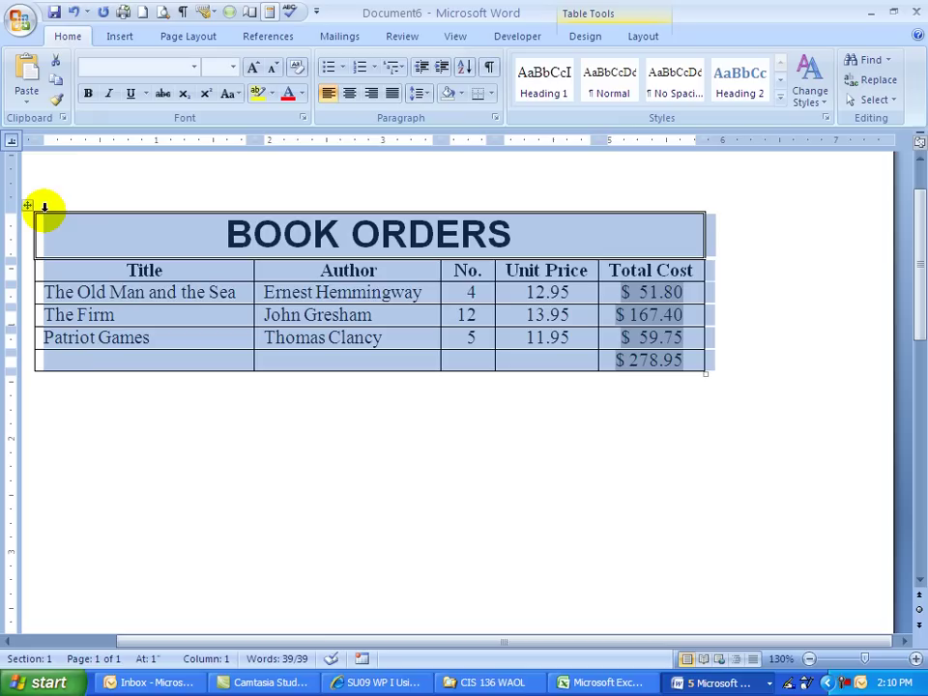
key(ctrl+e)
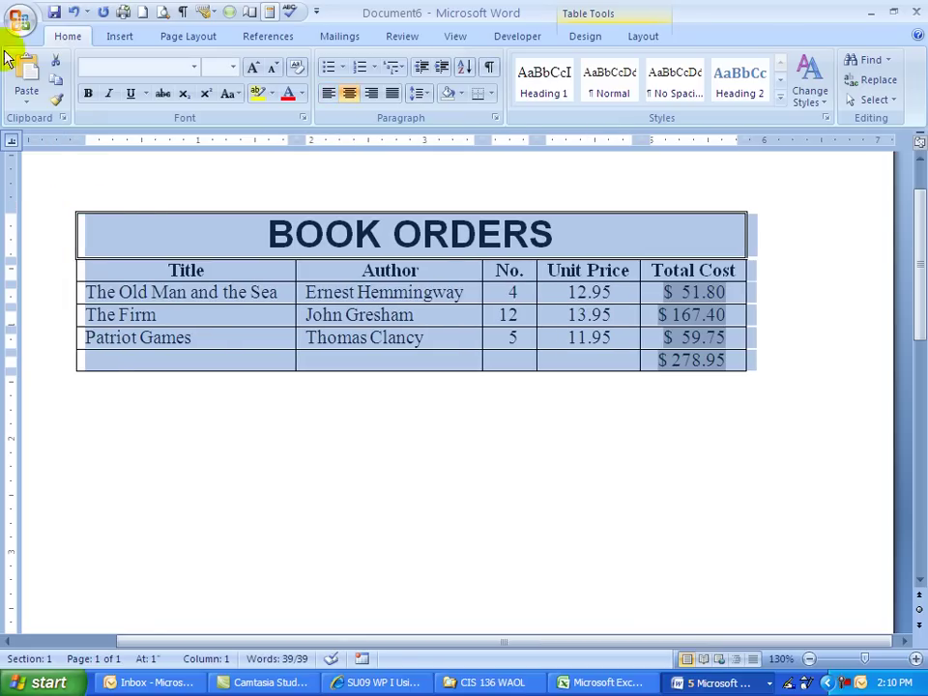
click(530, 431)
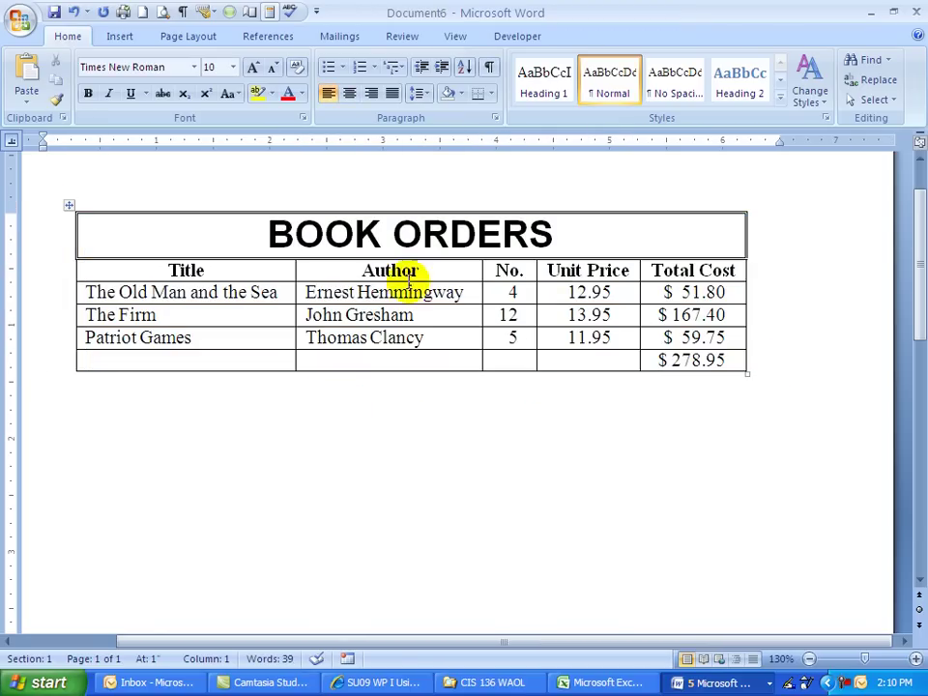
drag(923, 319, 923, 295)
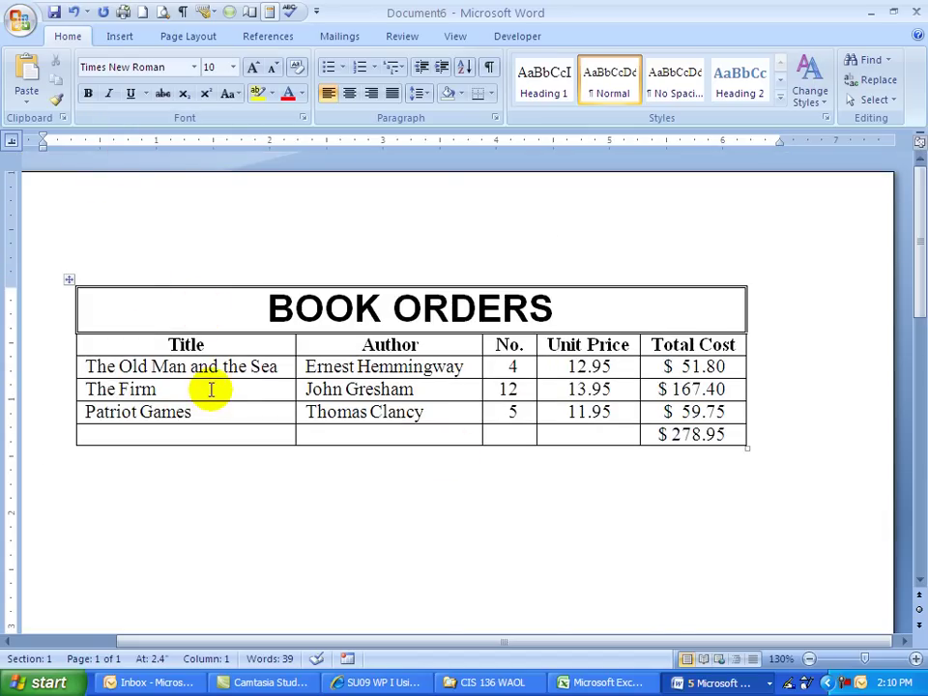
Set the page's vertical alignment to Center in Page Setup's Layout options.
click(180, 39)
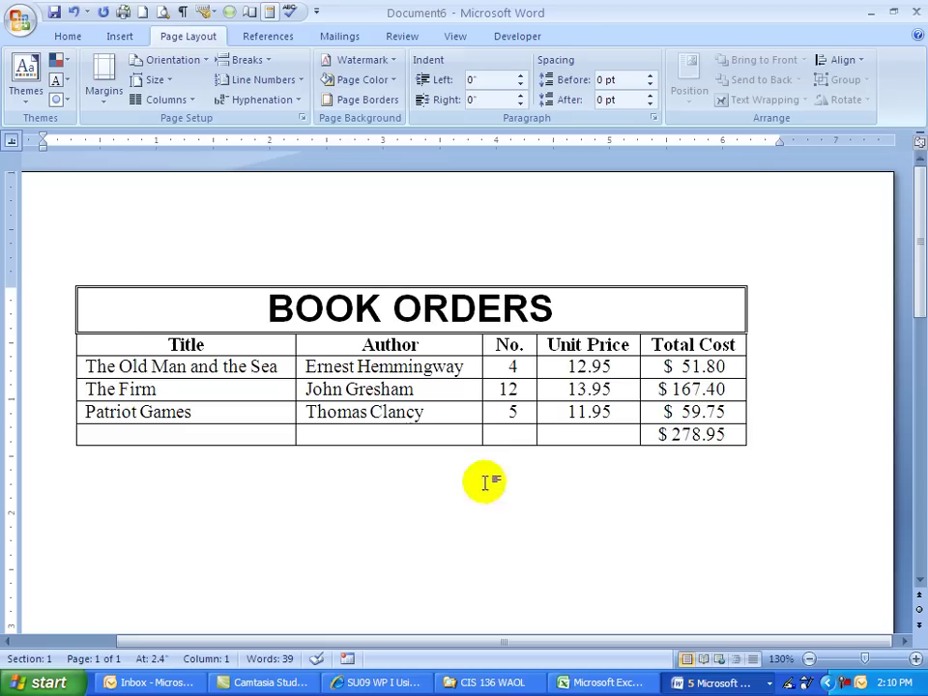
click(301, 117)
click(378, 209)
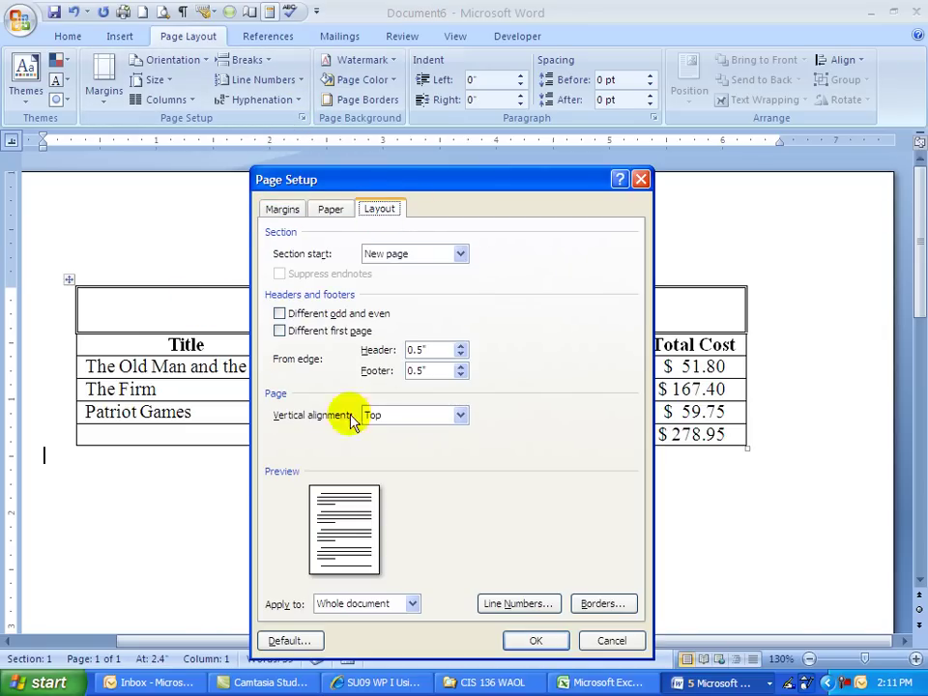
click(460, 414)
click(412, 439)
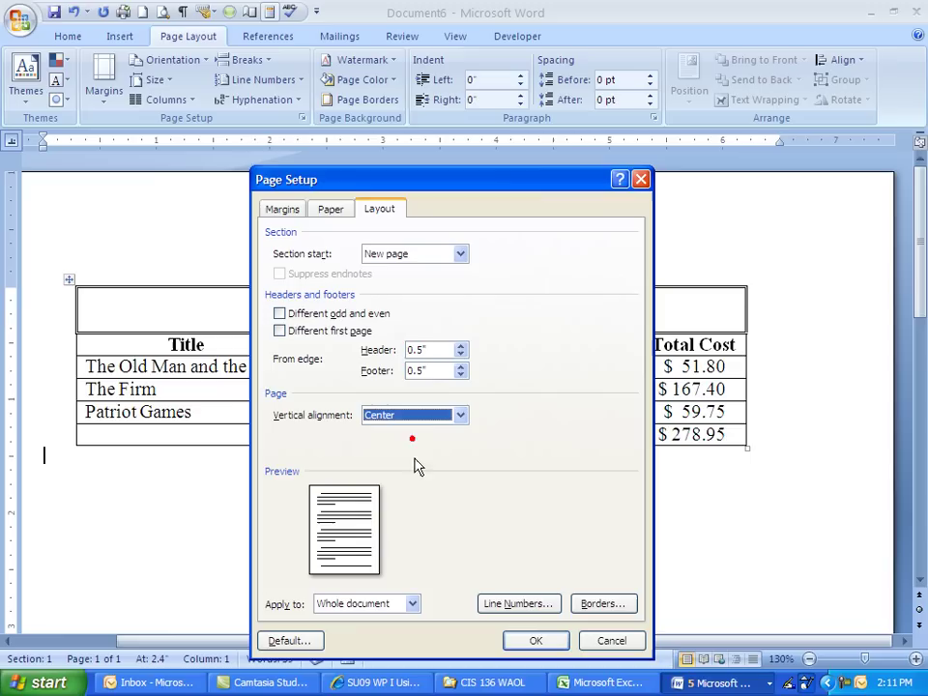
click(509, 642)
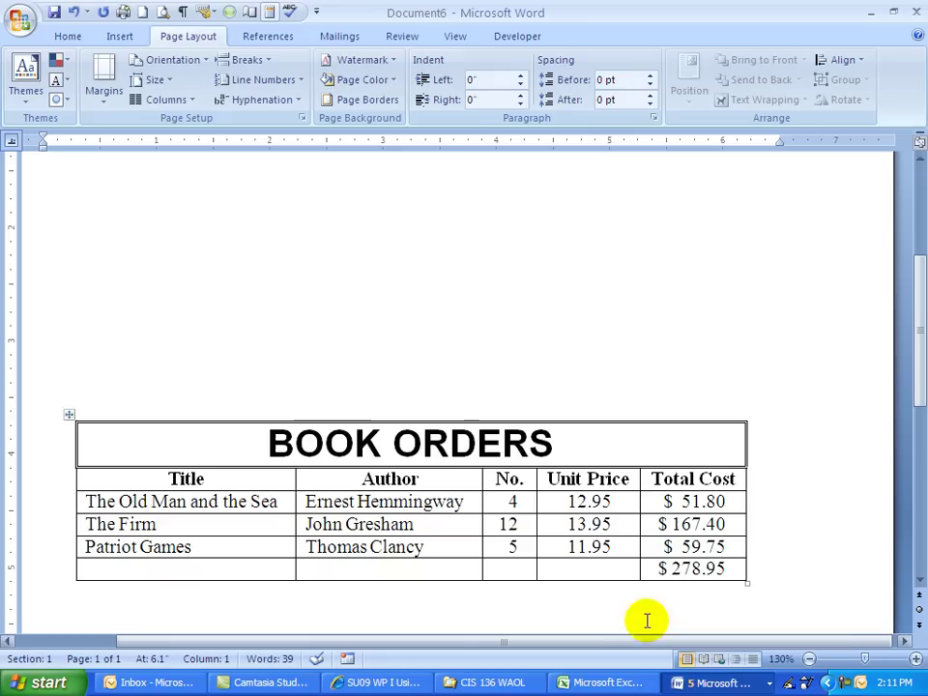
Zoom to Whole page to check the table's centring, then return to 100%.
click(456, 36)
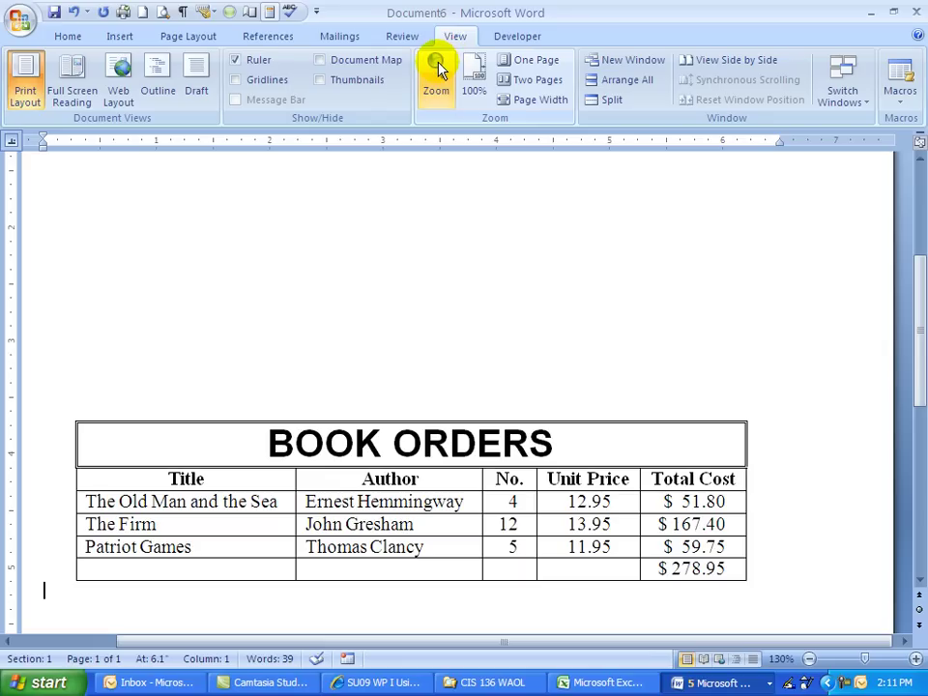
click(435, 68)
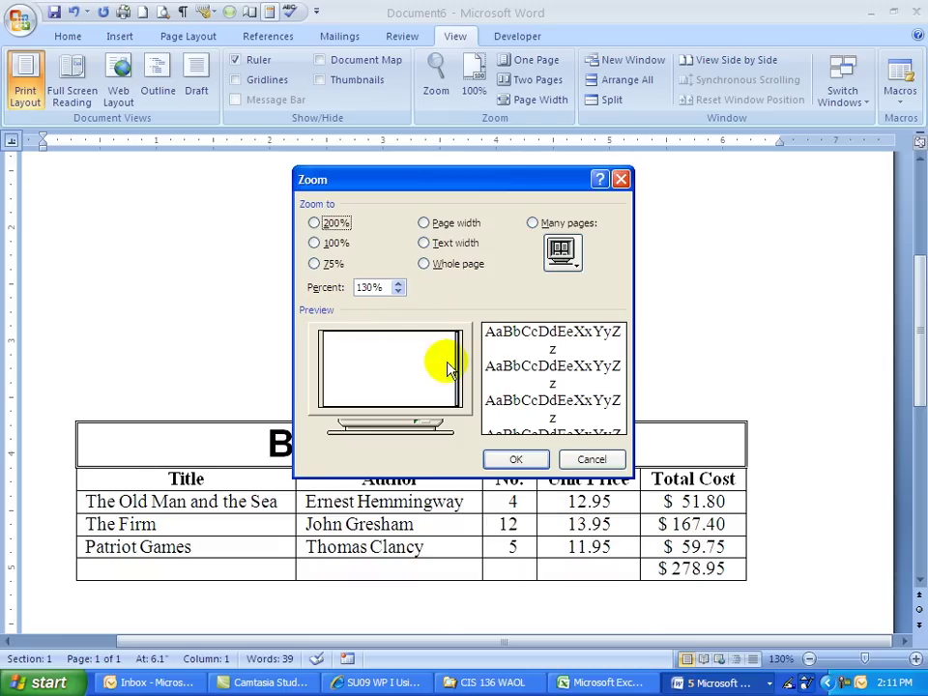
click(424, 264)
click(509, 460)
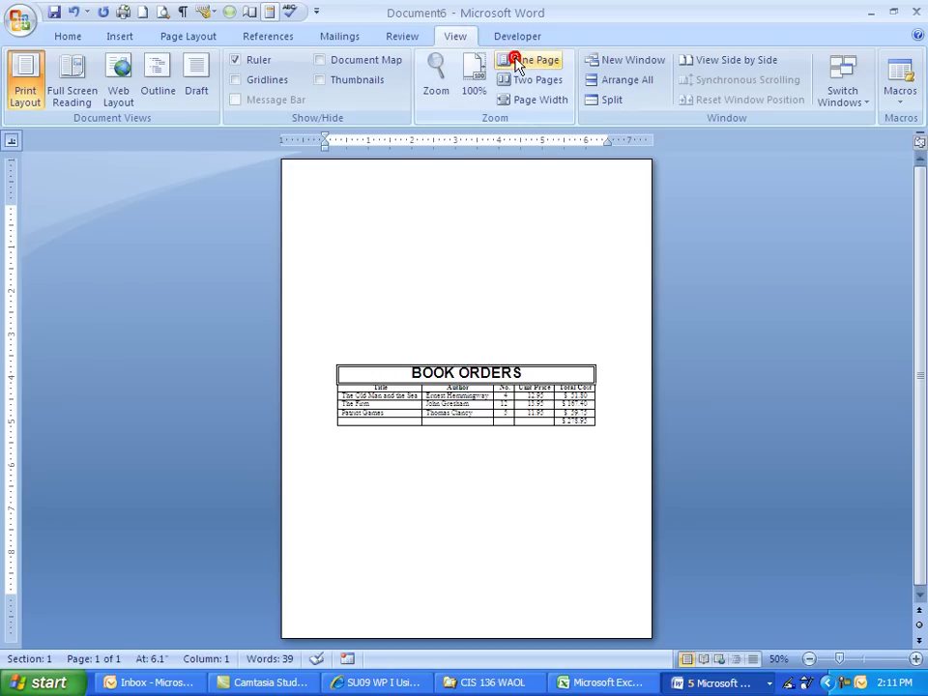
click(473, 87)
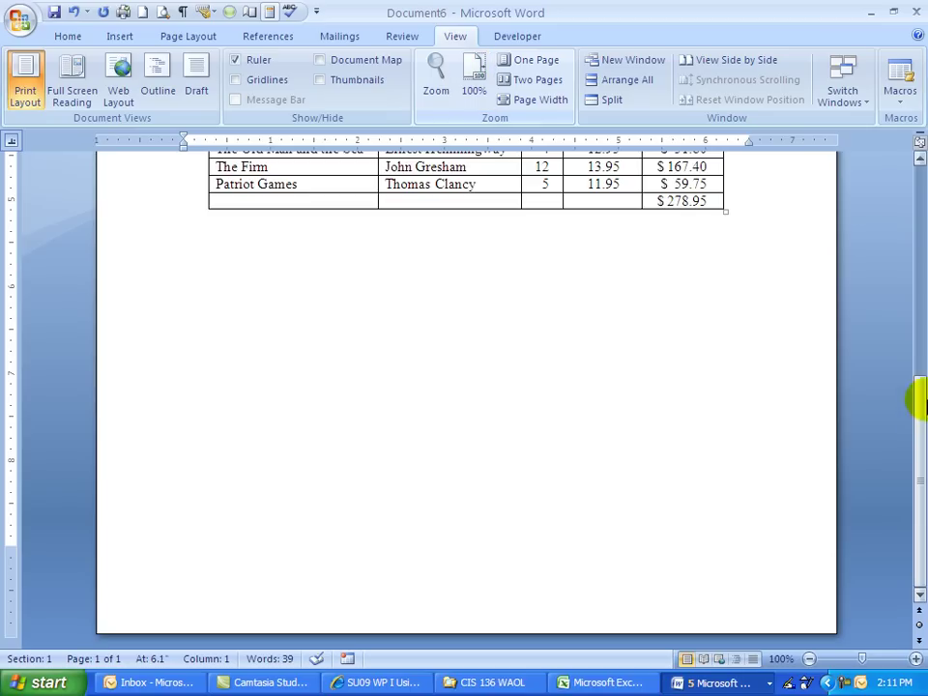
drag(918, 527, 919, 406)
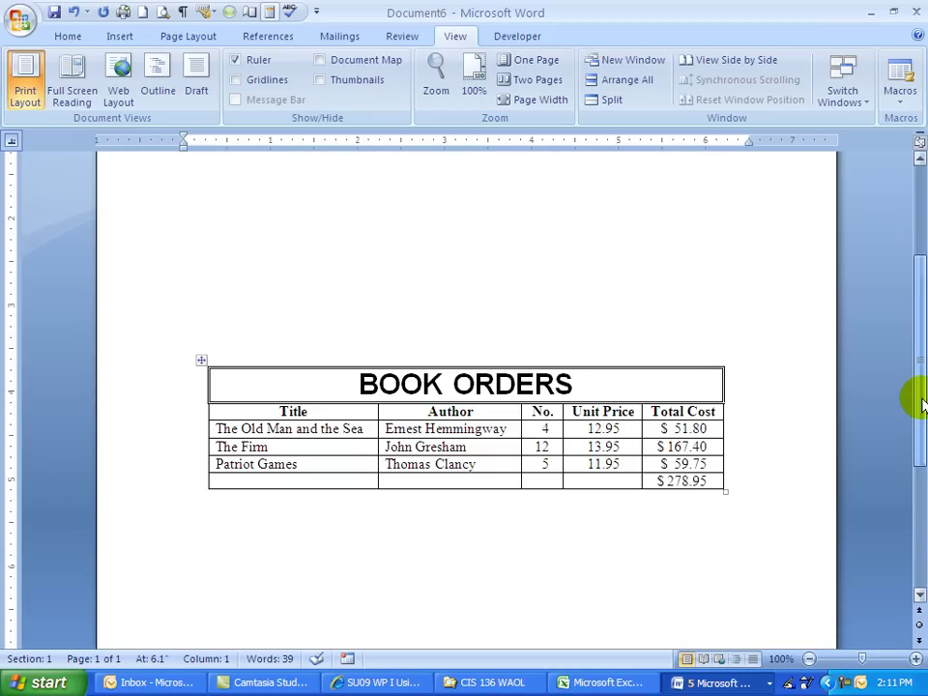